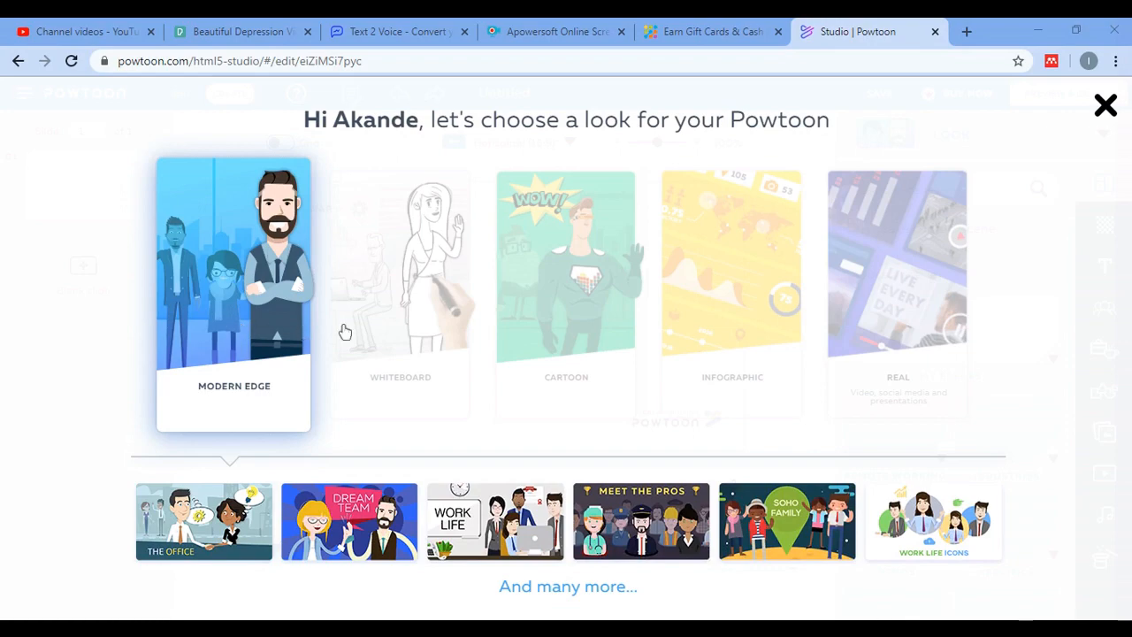
- Dismiss the look selection to start with a blank presentation
{"action": "left_click", "coordinate": [1106, 105]}
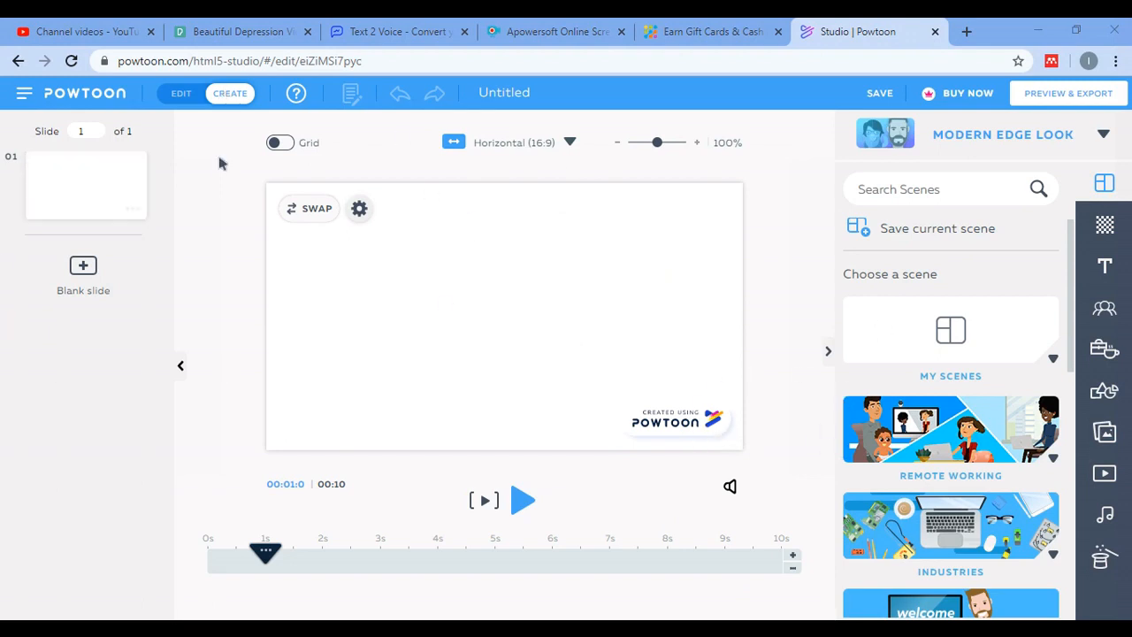
- Examine the background options, including the colour picker, the media upload choices and the background library categories
{"action": "left_click", "coordinate": [1111, 230]}
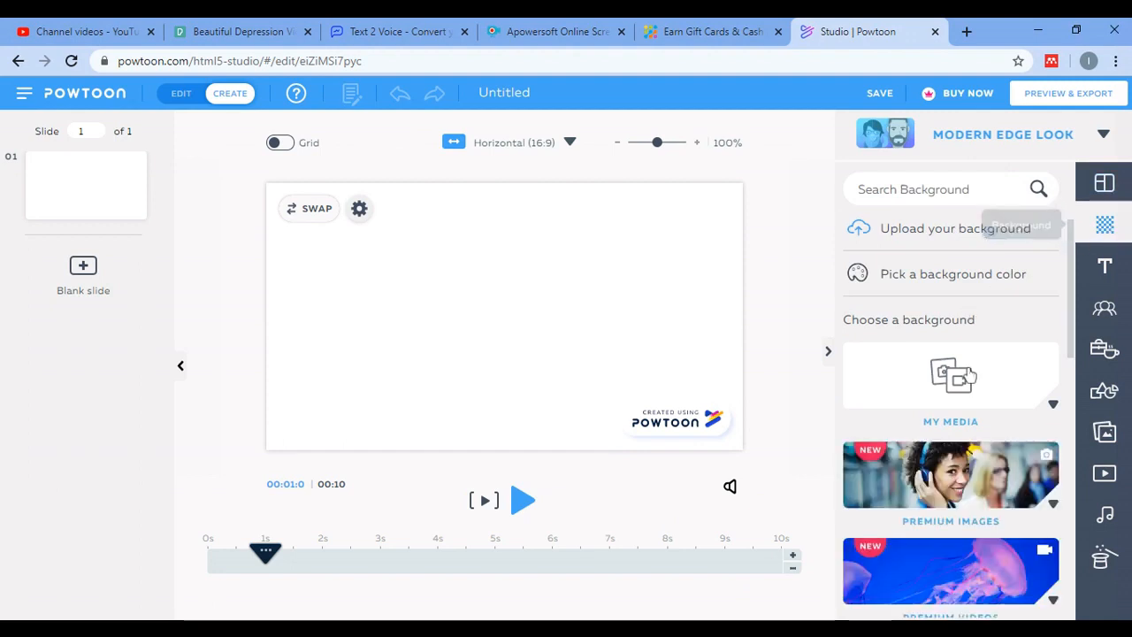
{"action": "left_click", "coordinate": [930, 278]}
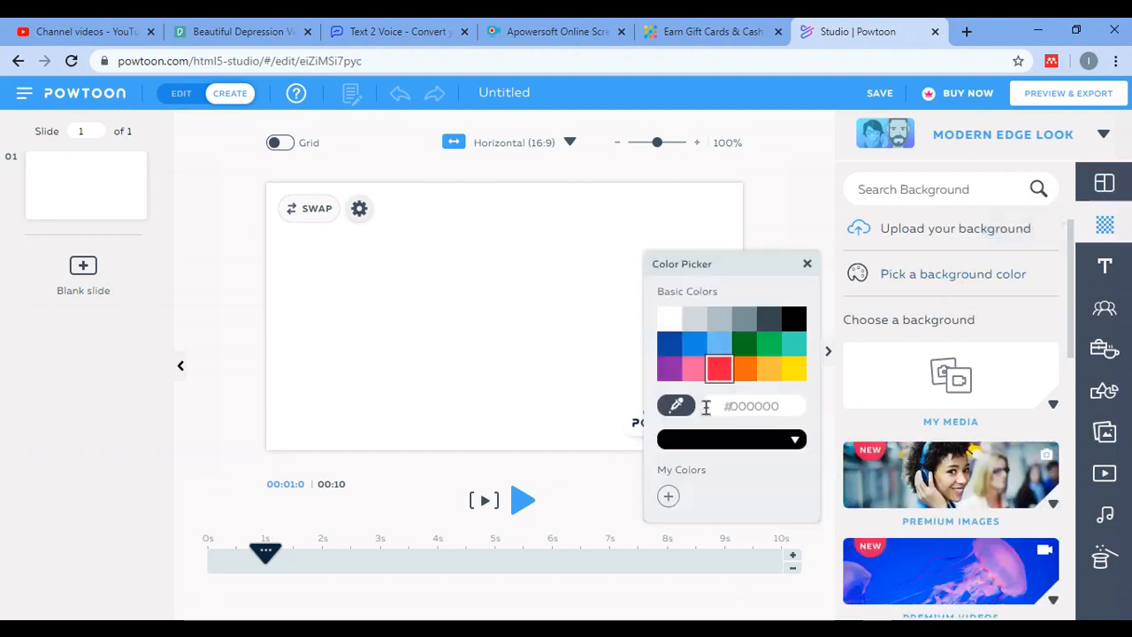
{"action": "left_click", "coordinate": [983, 230]}
{"action": "left_click", "coordinate": [986, 232]}
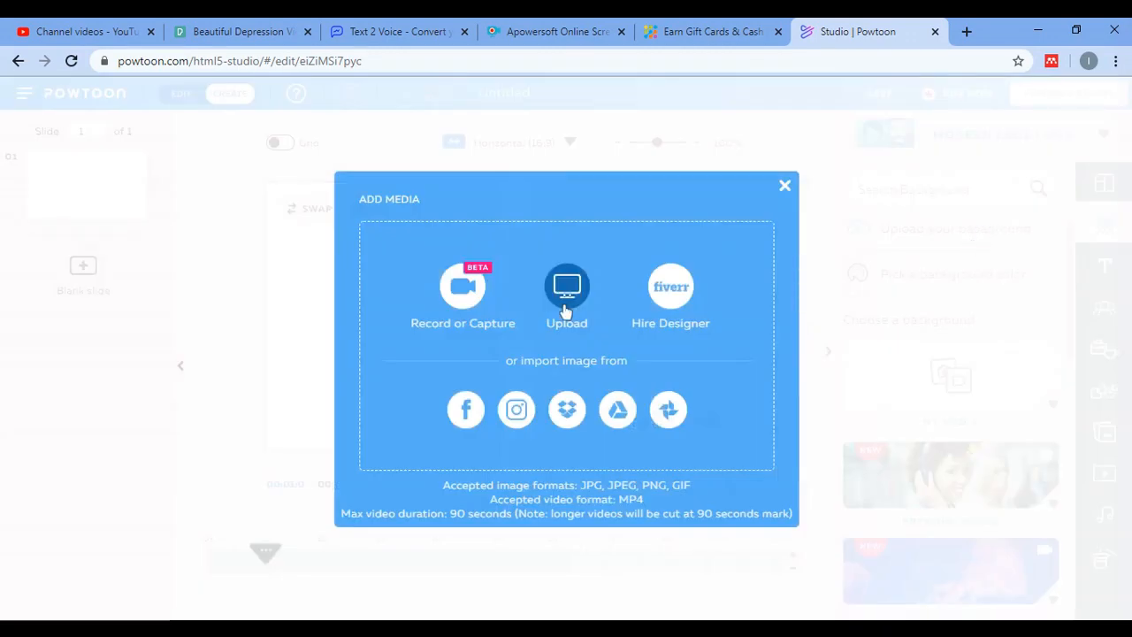
{"action": "left_click", "coordinate": [786, 188]}
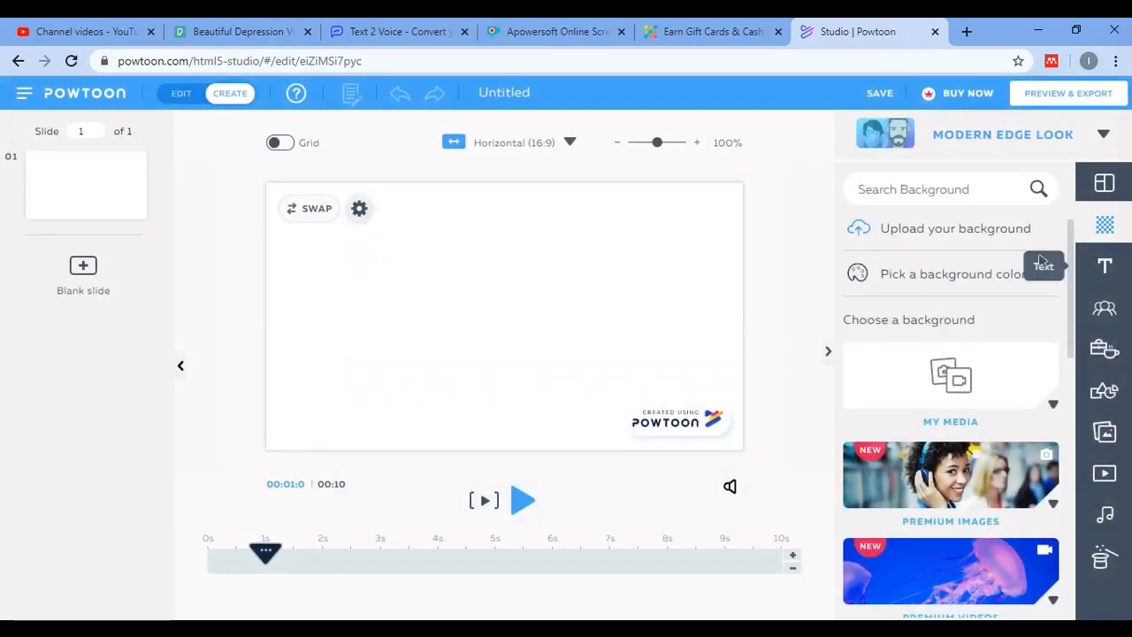
{"action": "scroll", "coordinate": [1008, 416], "scroll_direction": "down", "scroll_amount": 3}
{"action": "scroll", "coordinate": [1006, 451], "scroll_direction": "down", "scroll_amount": 3}
{"action": "scroll", "coordinate": [1024, 436], "scroll_direction": "up", "scroll_amount": 6}
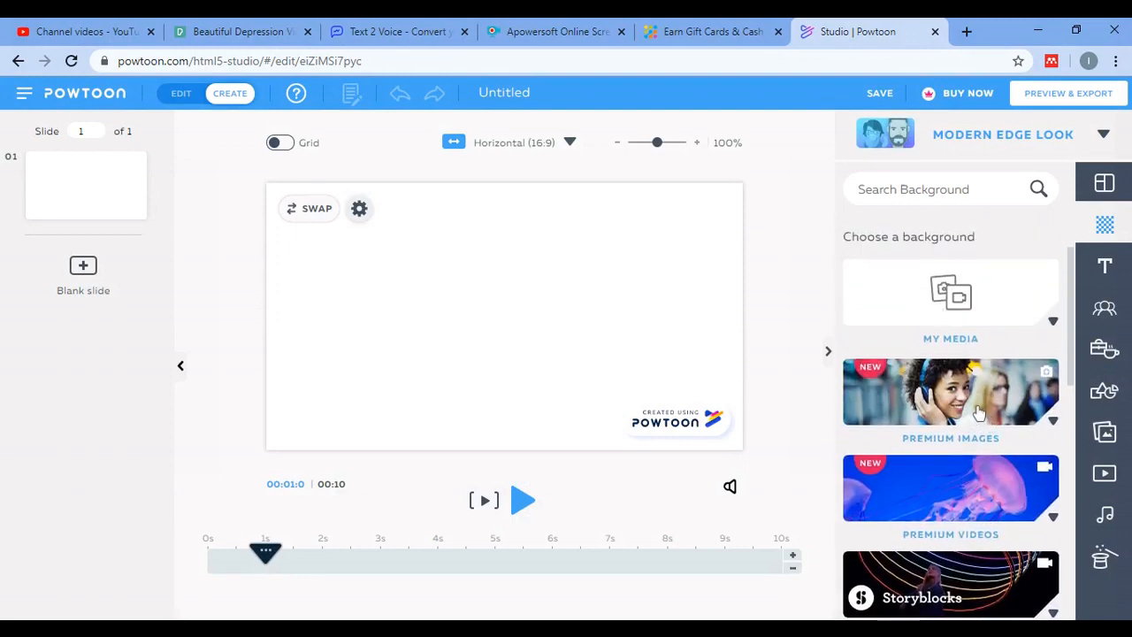
{"action": "scroll", "coordinate": [1026, 381], "scroll_direction": "down", "scroll_amount": 2}
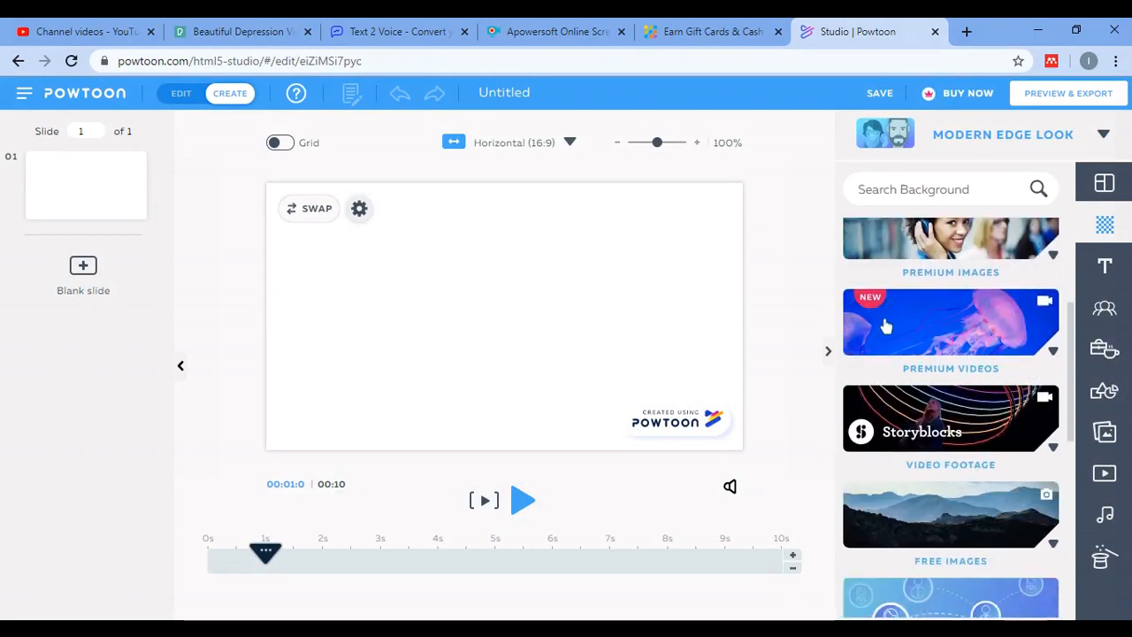
{"action": "scroll", "coordinate": [1026, 398], "scroll_direction": "down", "scroll_amount": 2}
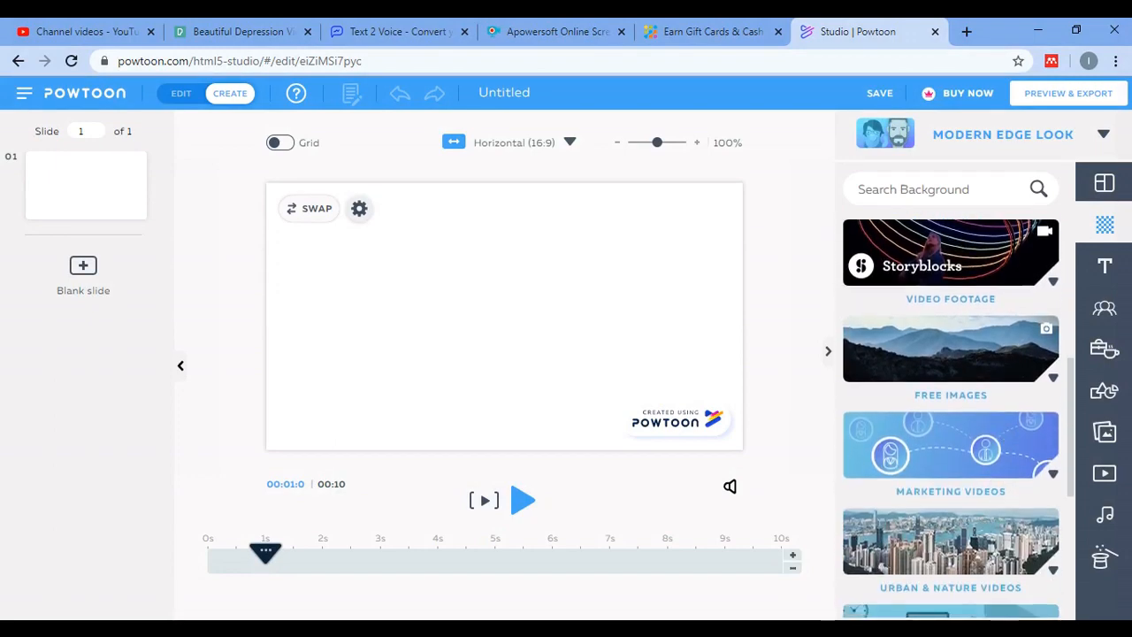
- Examine the text, character, video, sound, shape and image libraries available for the slides
{"action": "left_click", "coordinate": [1106, 266]}
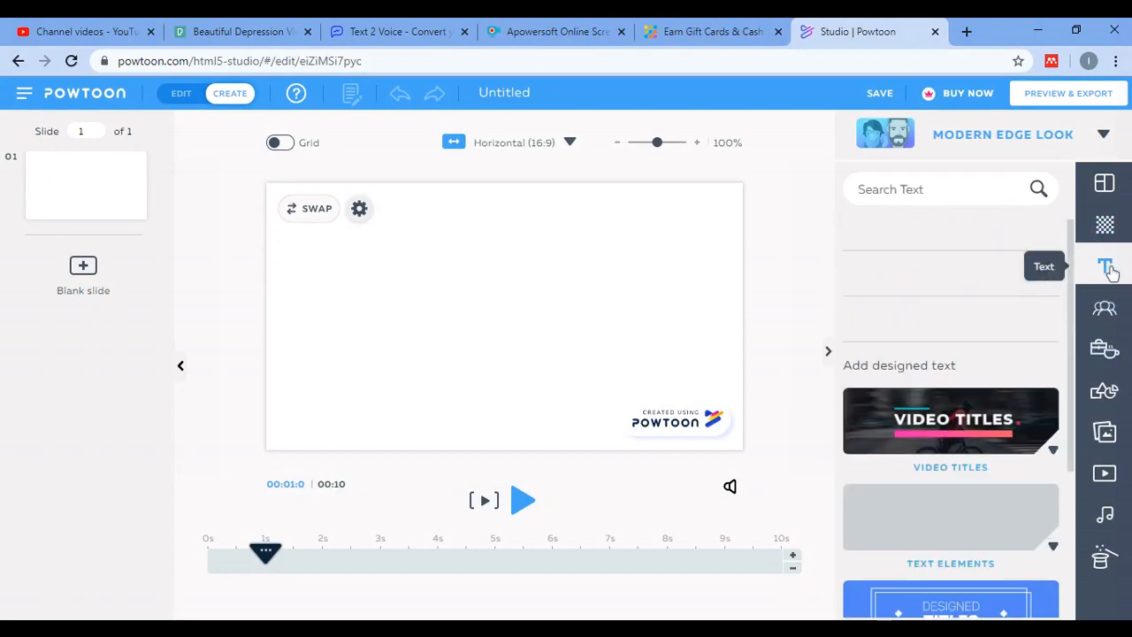
{"action": "scroll", "coordinate": [954, 237], "scroll_direction": "down", "scroll_amount": 3}
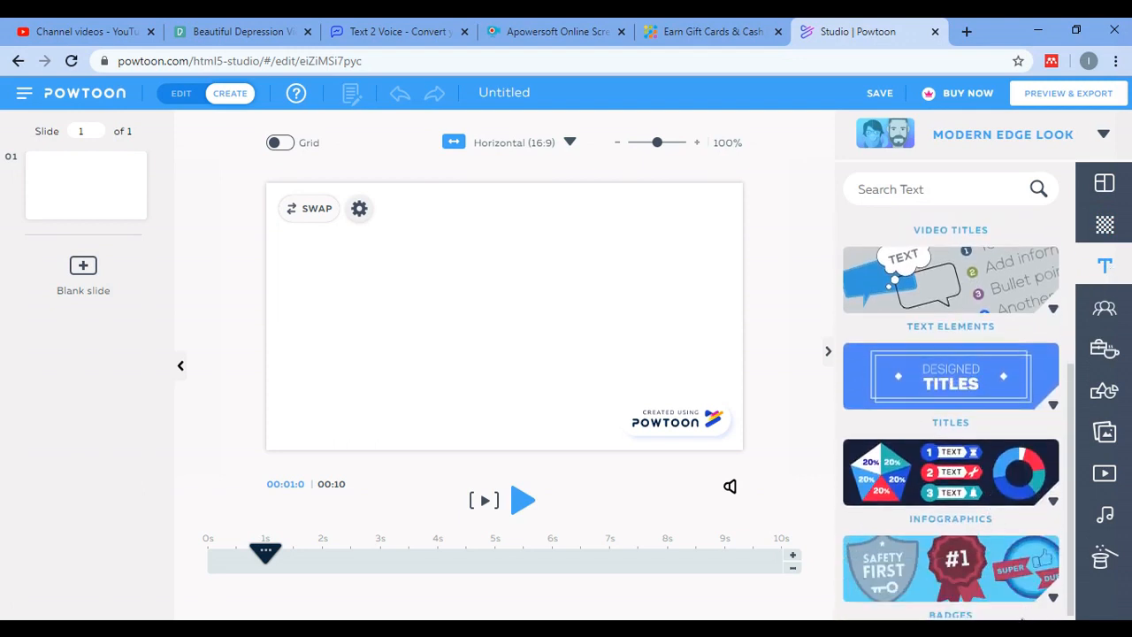
{"action": "scroll", "coordinate": [987, 425], "scroll_direction": "up", "scroll_amount": 2}
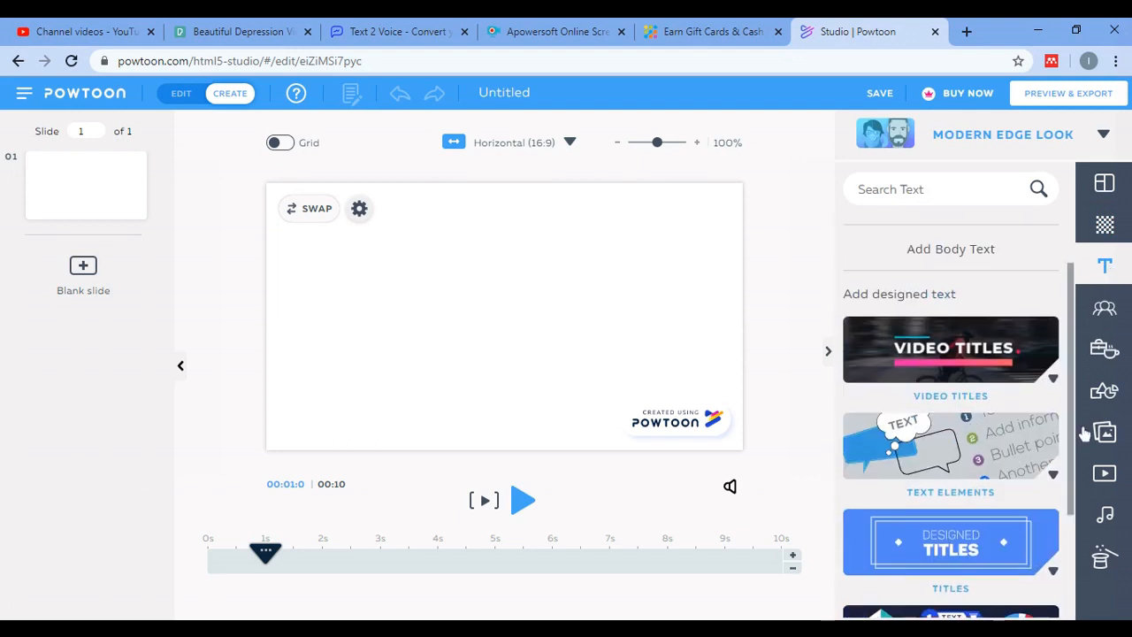
{"action": "left_click", "coordinate": [1105, 307]}
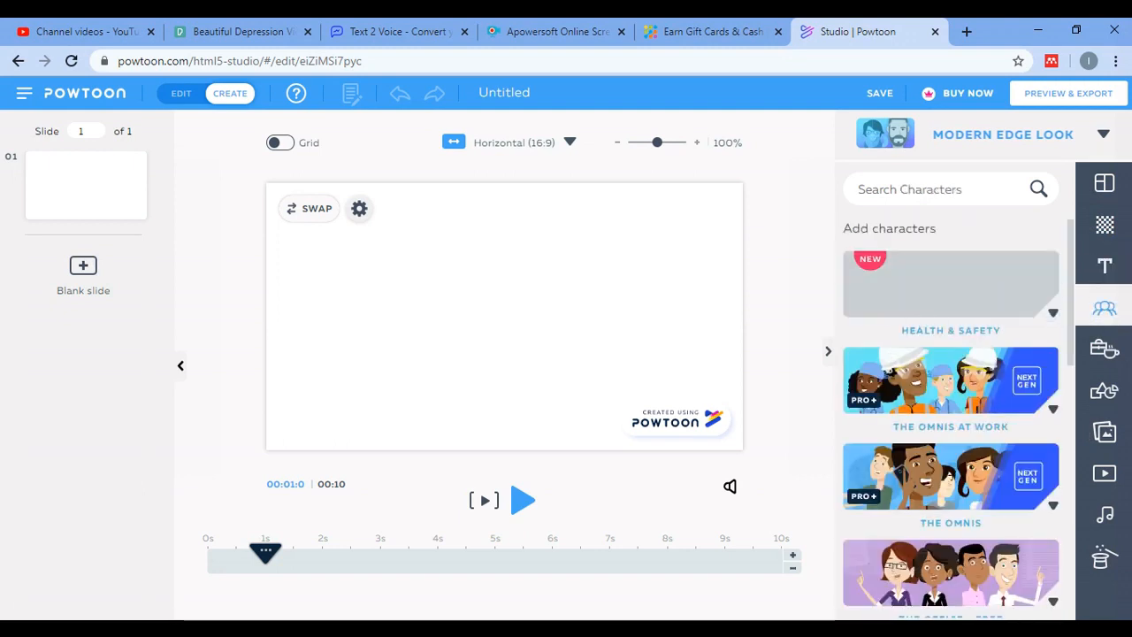
{"action": "left_click", "coordinate": [1113, 438]}
{"action": "left_click", "coordinate": [1111, 477]}
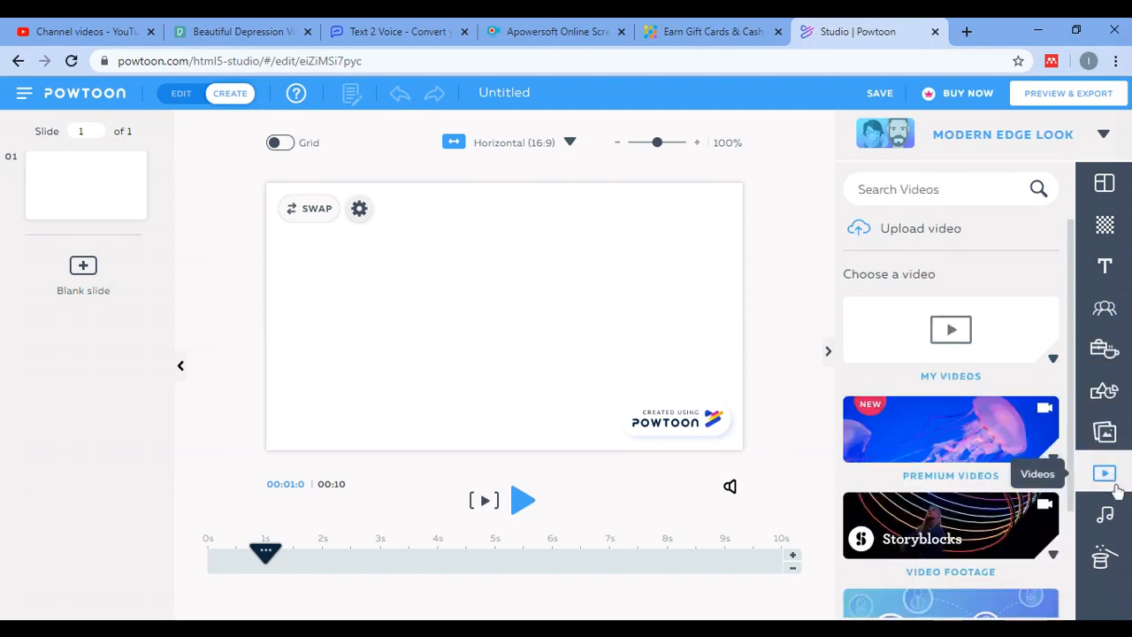
{"action": "left_click", "coordinate": [1113, 519]}
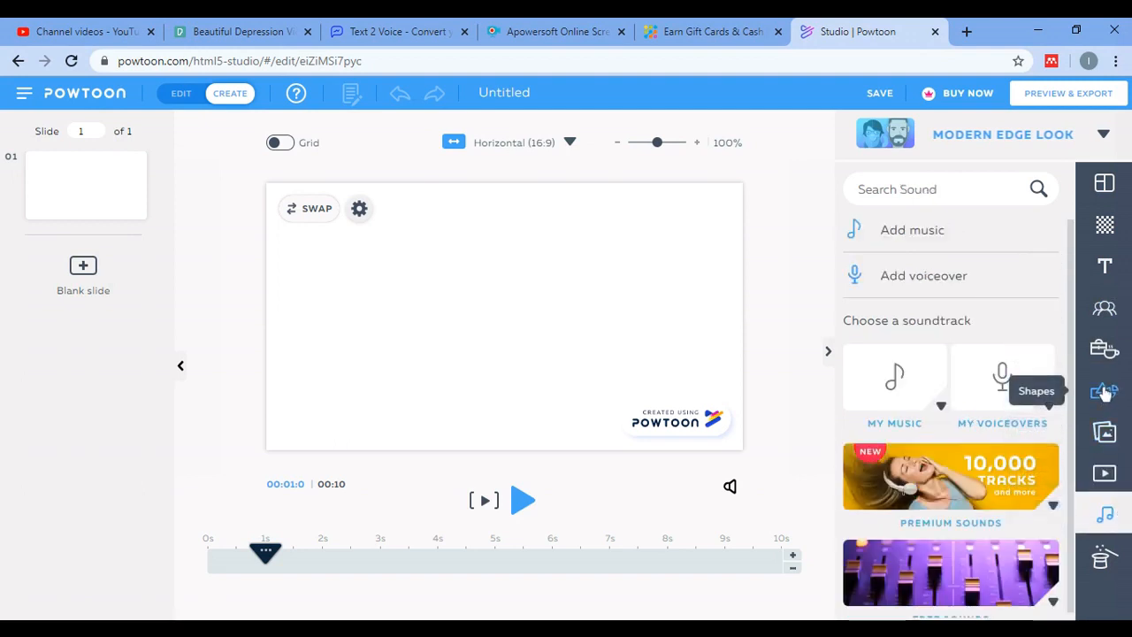
{"action": "left_click", "coordinate": [1104, 393]}
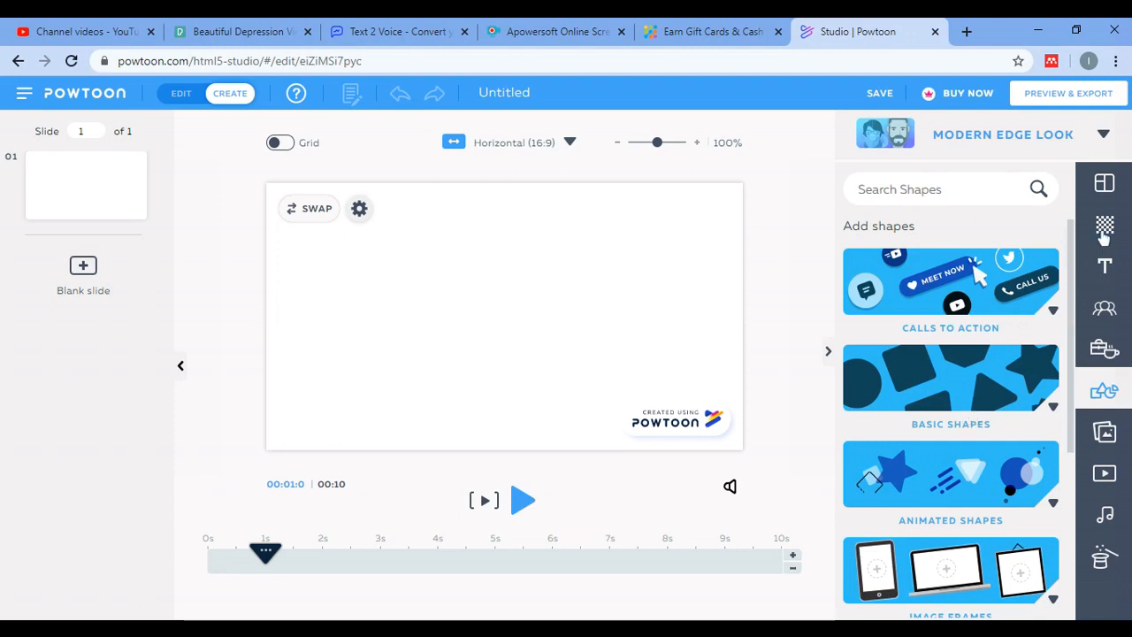
{"action": "left_click", "coordinate": [1105, 268]}
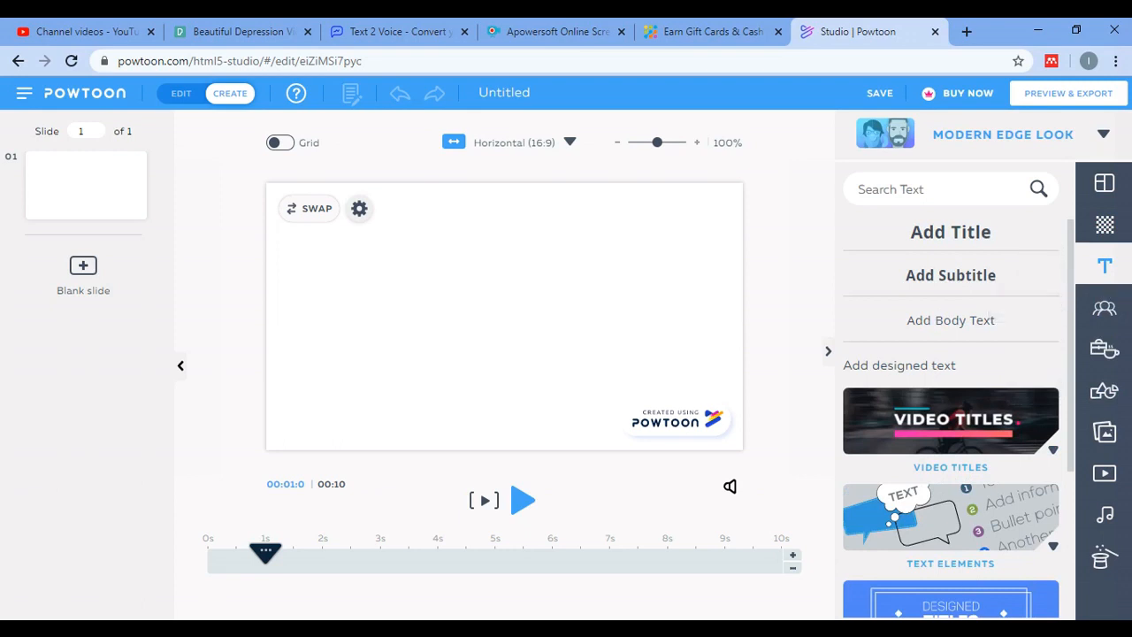
{"action": "left_click", "coordinate": [1105, 431]}
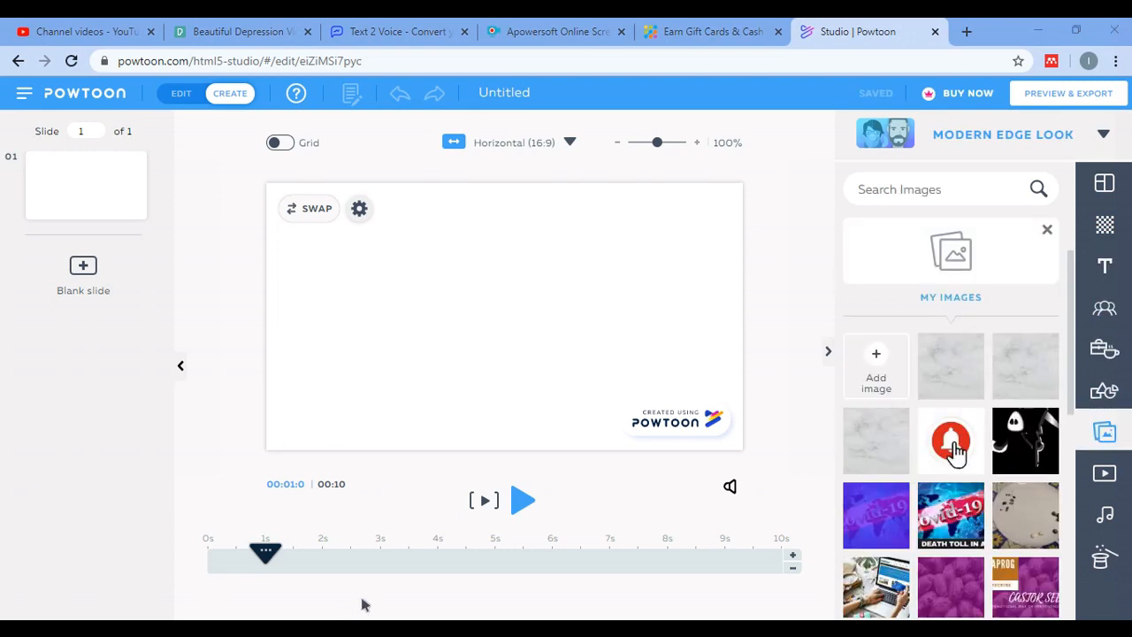
- Return the playhead to 0s on slide 1 and add three blank slides
{"action": "left_click_drag", "start_coordinate": [265, 551], "coordinate": [165, 551]}
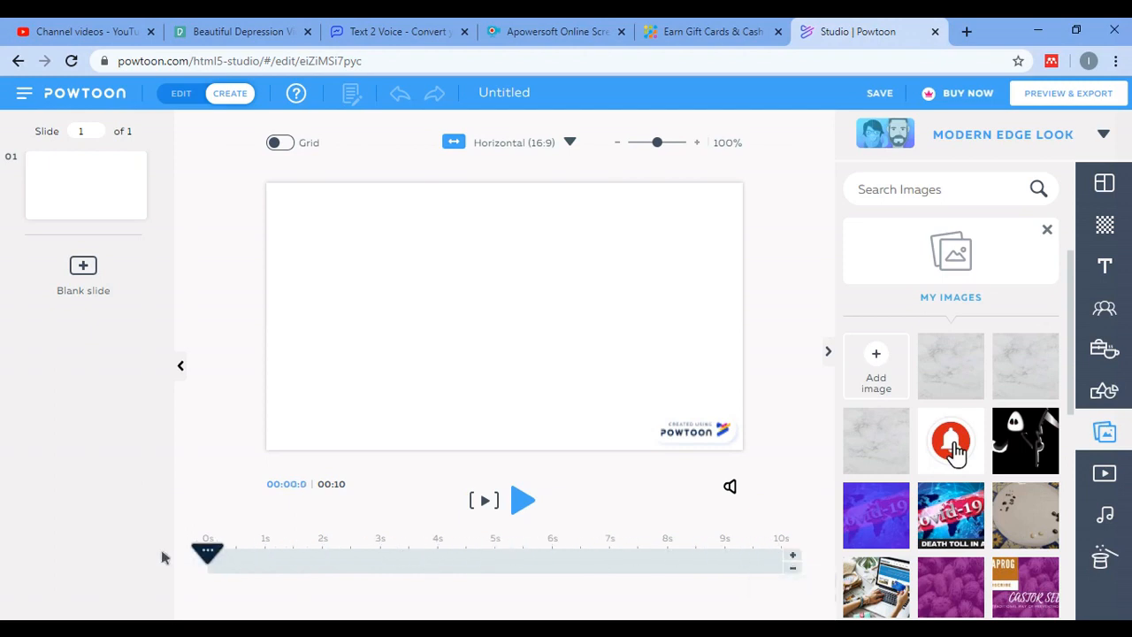
{"action": "left_click", "coordinate": [83, 268]}
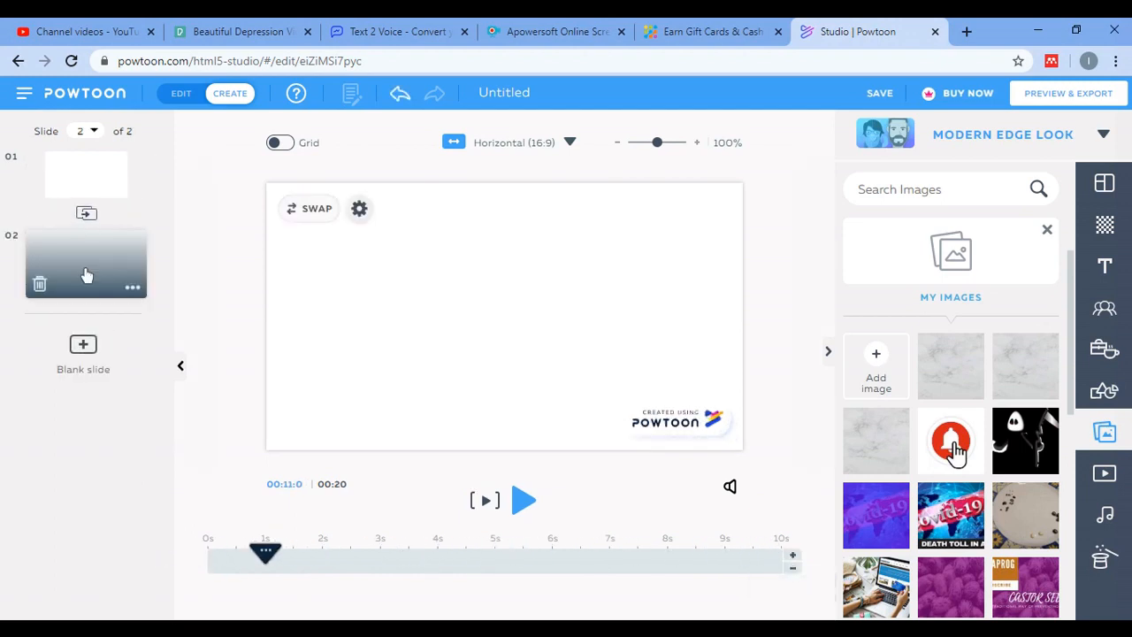
{"action": "left_click", "coordinate": [85, 347]}
{"action": "left_click", "coordinate": [83, 424]}
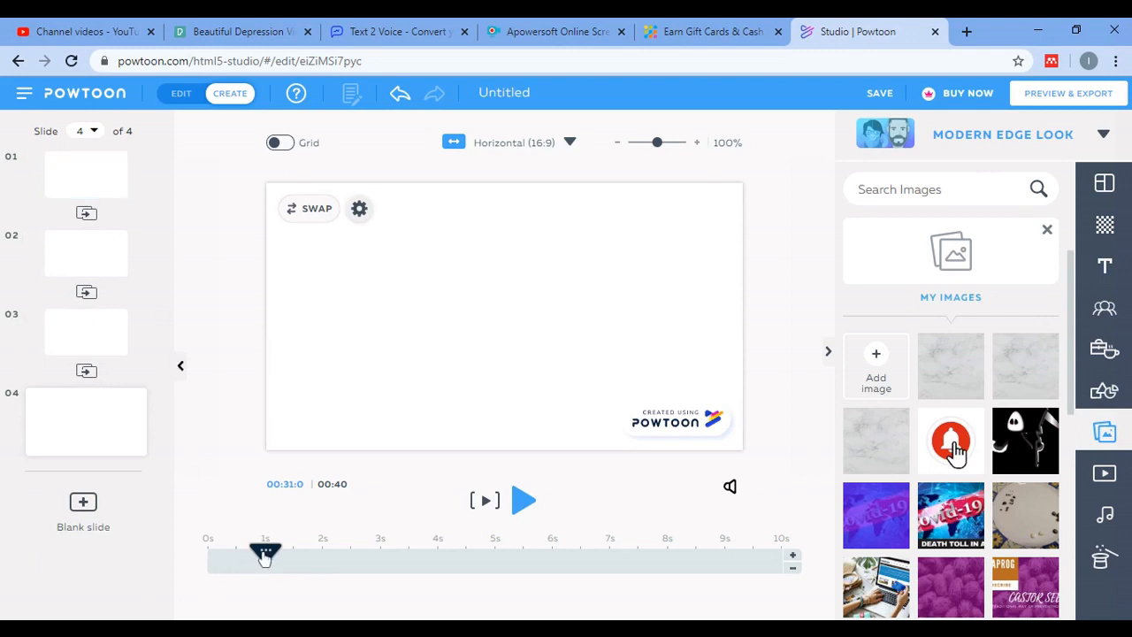
- Move the playhead to 9s on slide 4 and extend the slide's duration by 5 seconds
{"action": "left_click_drag", "start_coordinate": [261, 562], "coordinate": [713, 574]}
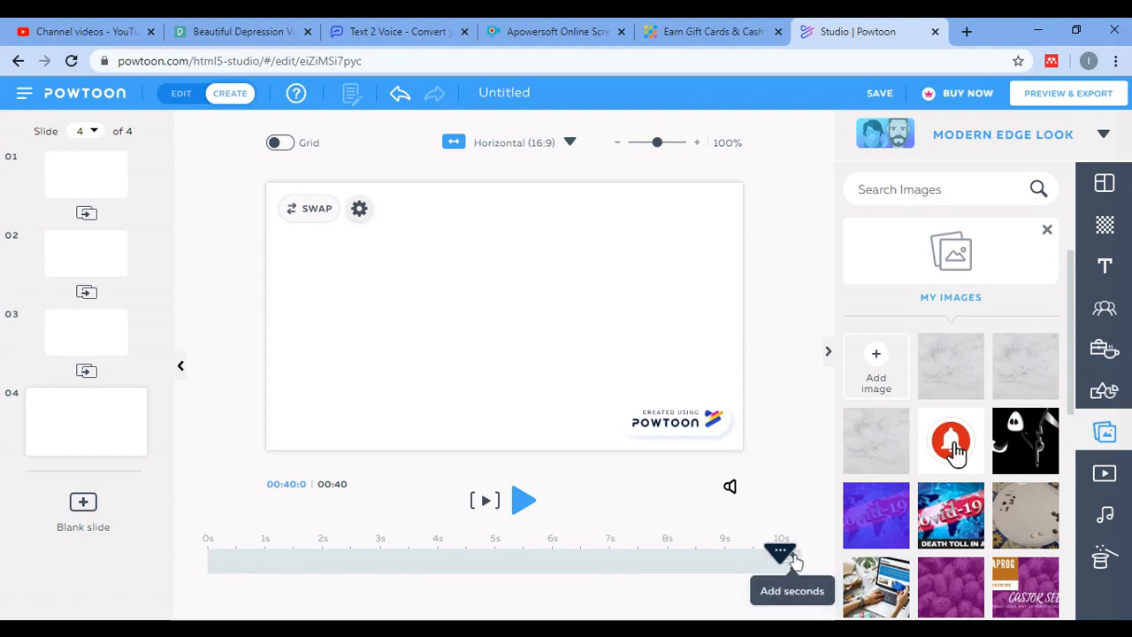
{"action": "left_click", "coordinate": [793, 557]}
{"action": "left_click", "coordinate": [793, 557]}
{"action": "left_click", "coordinate": [794, 558]}
{"action": "left_click", "coordinate": [793, 557]}
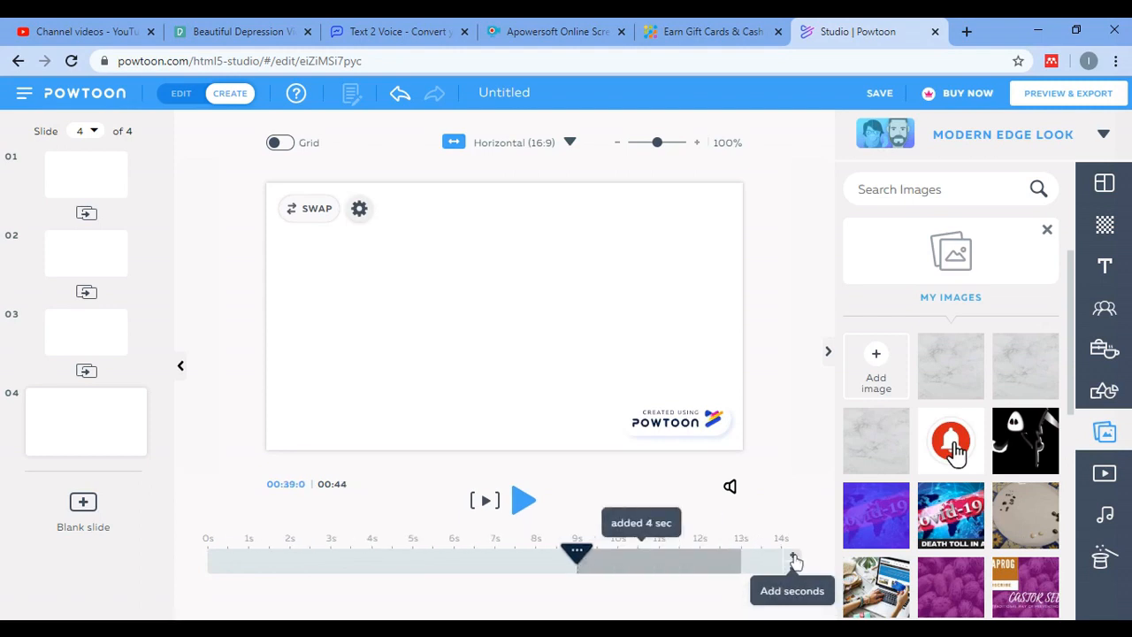
{"action": "left_click", "coordinate": [794, 557]}
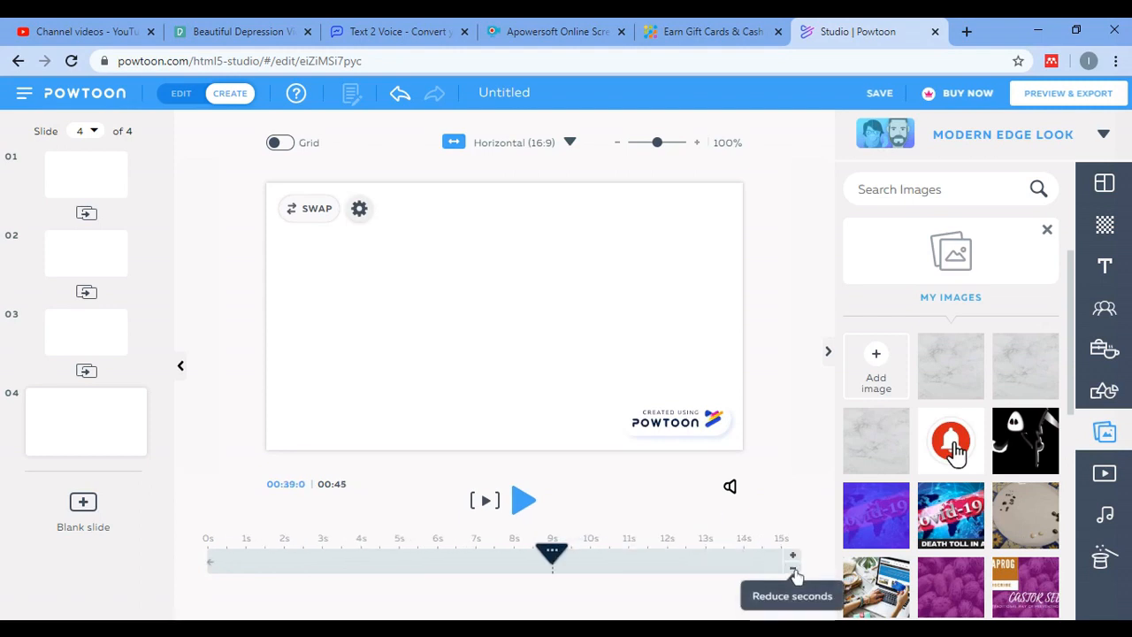
- Reduce slide 4's duration by 5 seconds
{"action": "left_click", "coordinate": [794, 568]}
{"action": "left_click", "coordinate": [793, 567]}
{"action": "left_click", "coordinate": [793, 569]}
{"action": "left_click", "coordinate": [794, 569]}
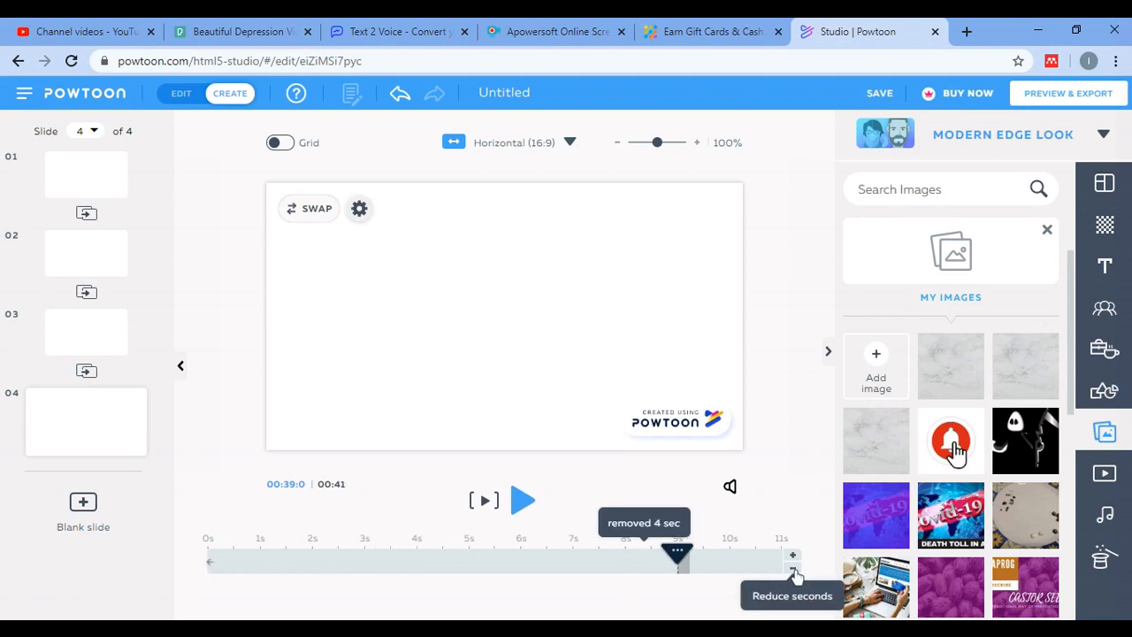
{"action": "left_click", "coordinate": [793, 571]}
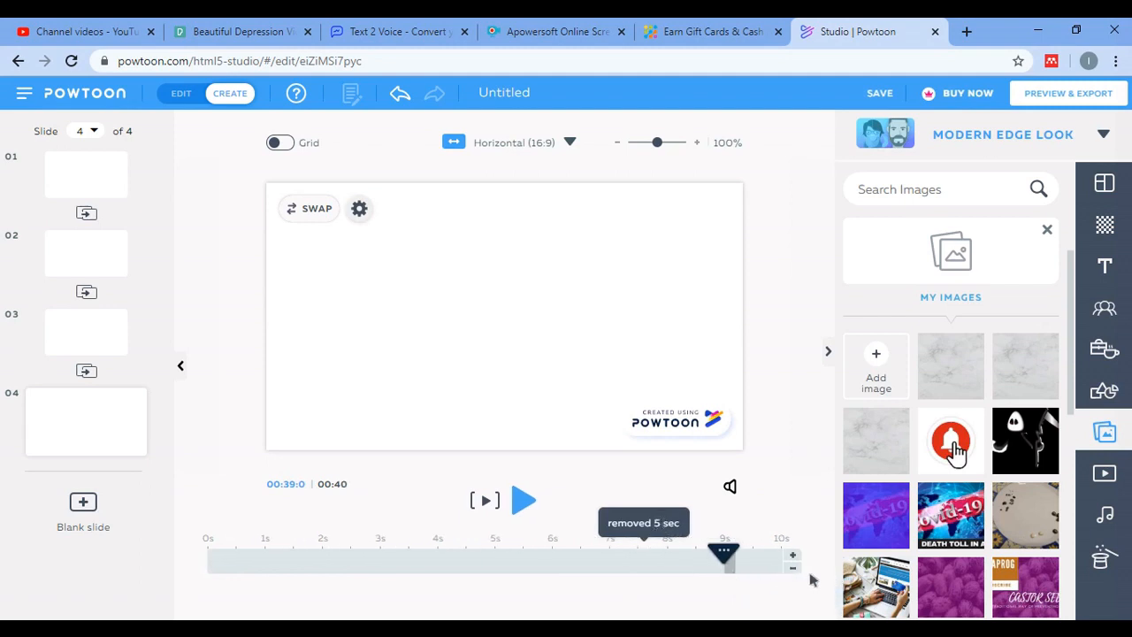
- Return the playhead to 0s and insert the uploaded image YORUBAPROG (3) on slide 4
{"action": "left_click_drag", "start_coordinate": [726, 555], "coordinate": [193, 566]}
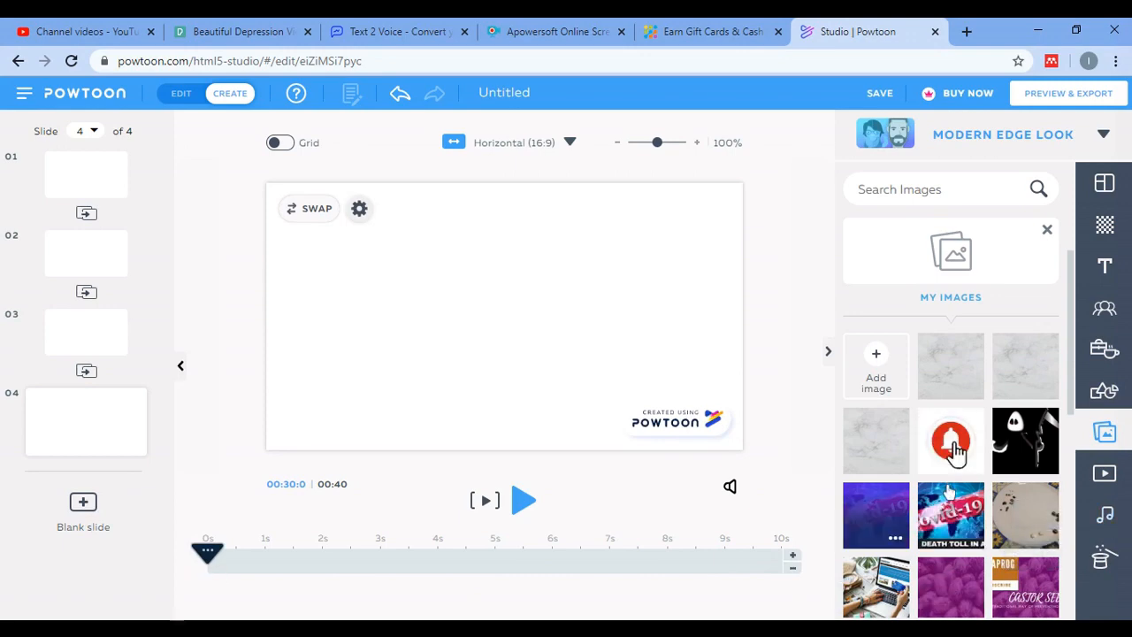
{"action": "scroll", "coordinate": [955, 447], "scroll_direction": "down", "scroll_amount": 2}
{"action": "mouse_move", "coordinate": [960, 509]}
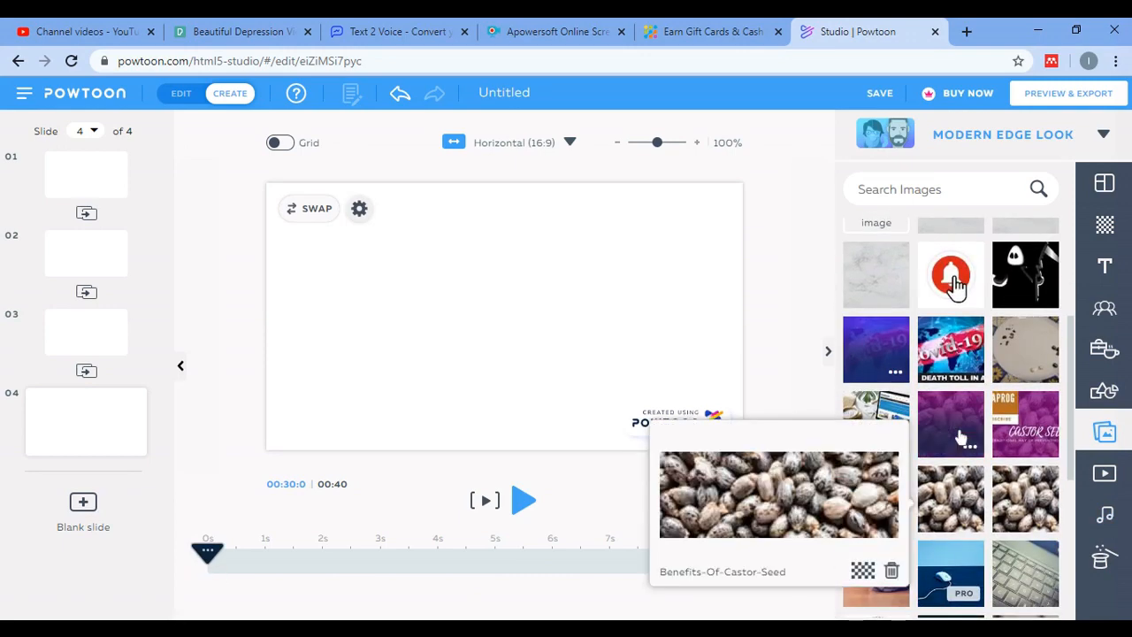
{"action": "mouse_move", "coordinate": [1030, 431]}
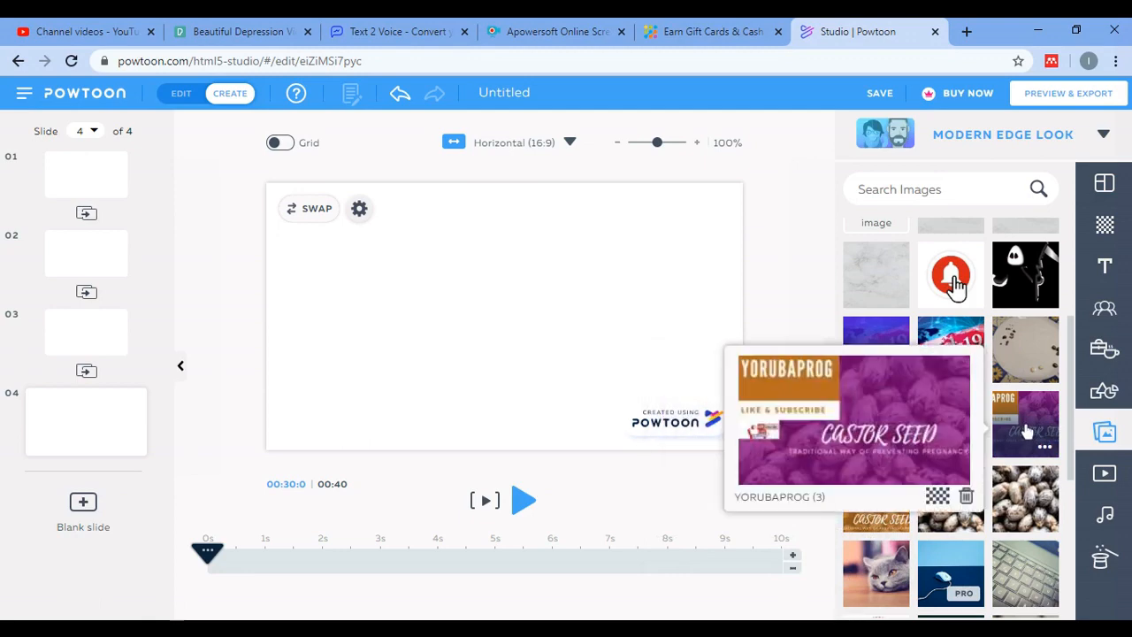
{"action": "left_click", "coordinate": [1026, 431]}
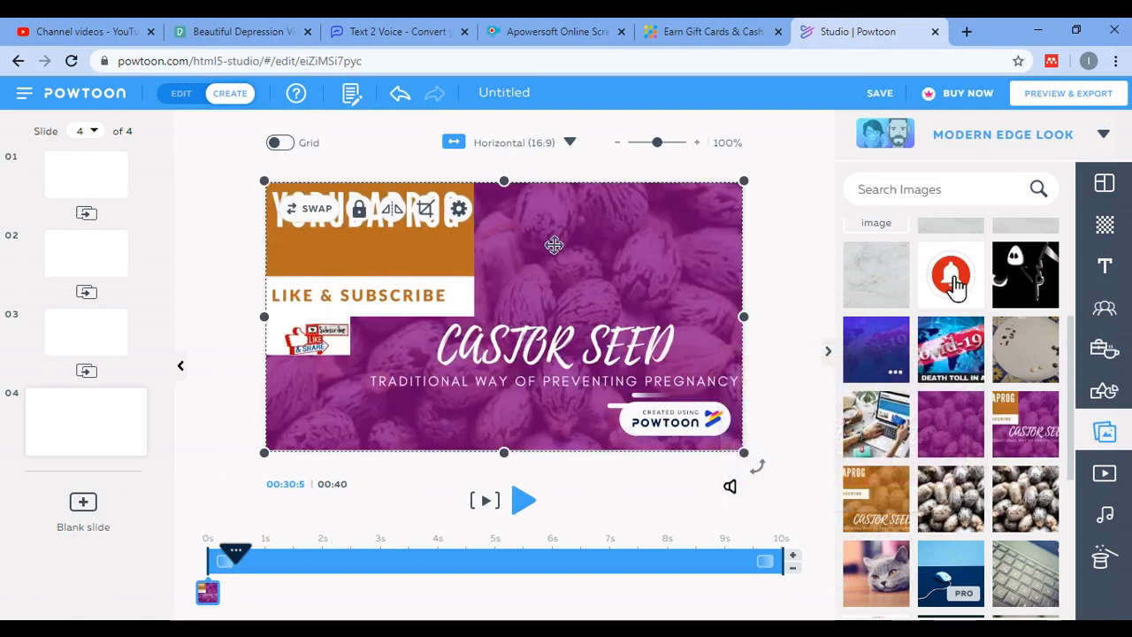
- Preview slide 4 from its start and move it to the first position in the slide order
{"action": "mouse_move", "coordinate": [235, 553]}
{"action": "left_mouse_down"}
{"action": "mouse_move", "coordinate": [207, 554]}
{"action": "mouse_move", "coordinate": [794, 553]}
{"action": "mouse_move", "coordinate": [219, 548]}
{"action": "left_mouse_up"}
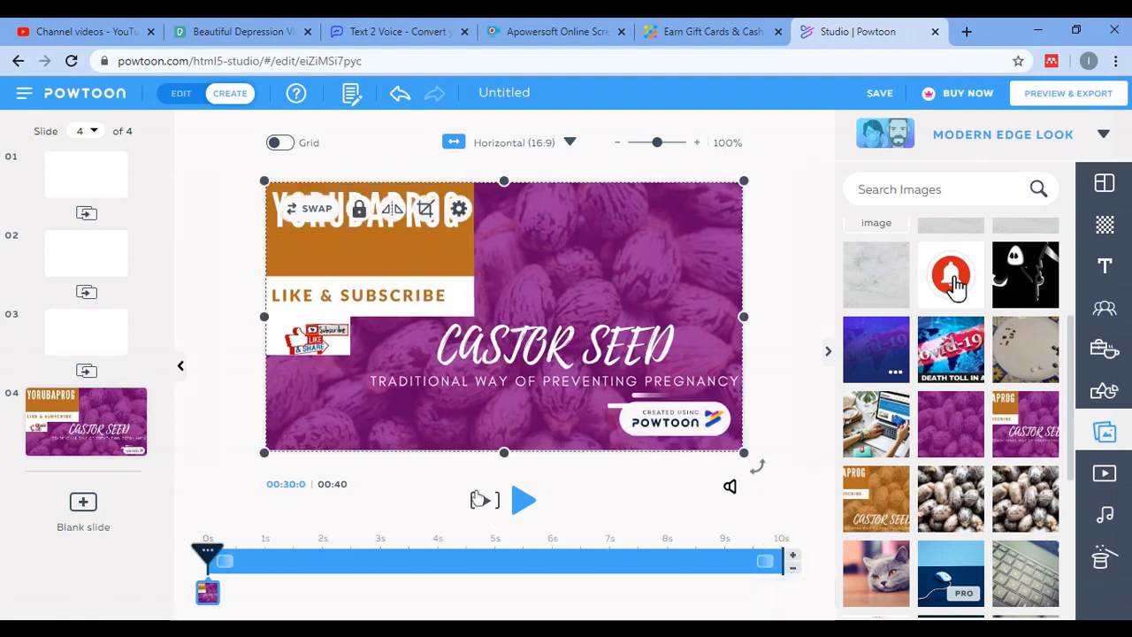
{"action": "left_click", "coordinate": [485, 500]}
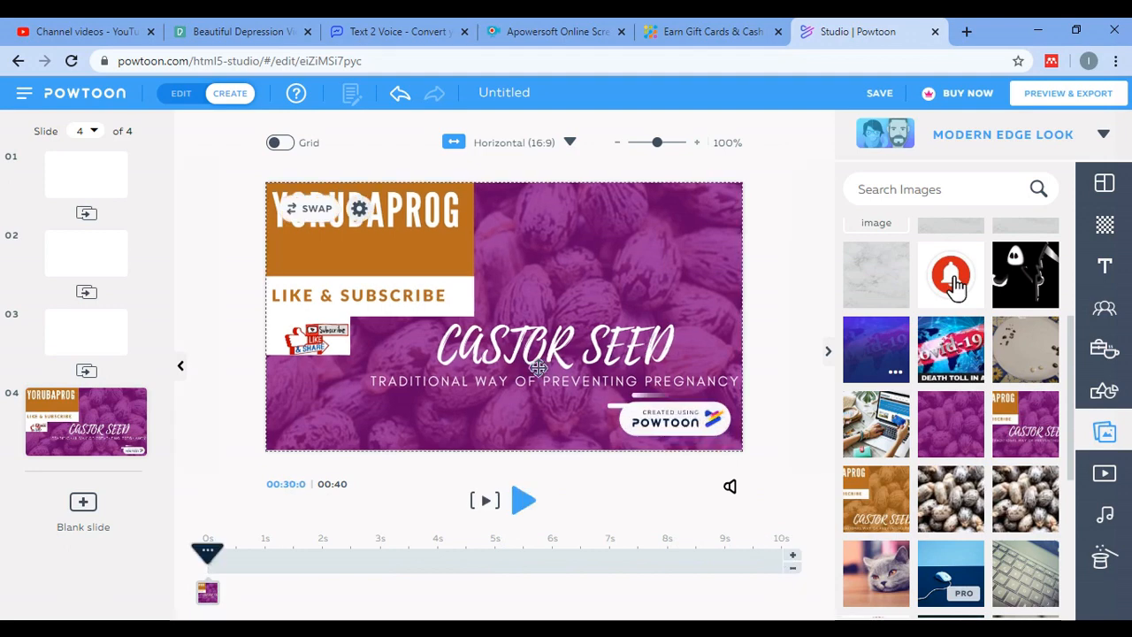
{"action": "left_click_drag", "start_coordinate": [122, 412], "coordinate": [83, 239]}
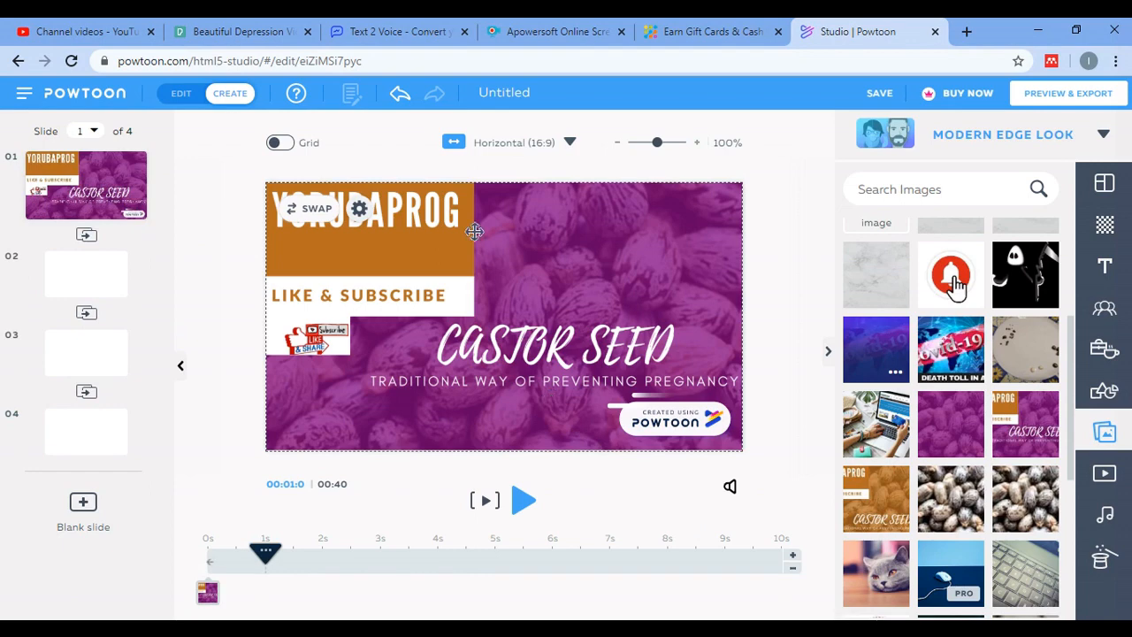
- Upload the file opening sound from the YOUTUBE CHANNEL > General folder as a voiceover for slide 1
{"action": "left_click", "coordinate": [730, 491]}
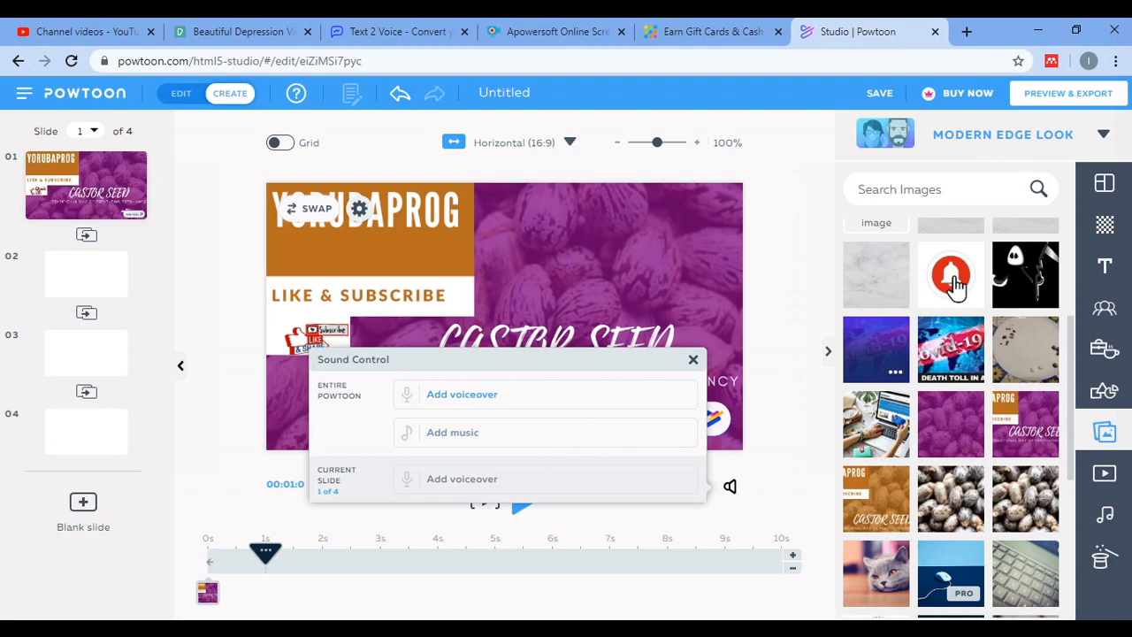
{"action": "left_click", "coordinate": [485, 482]}
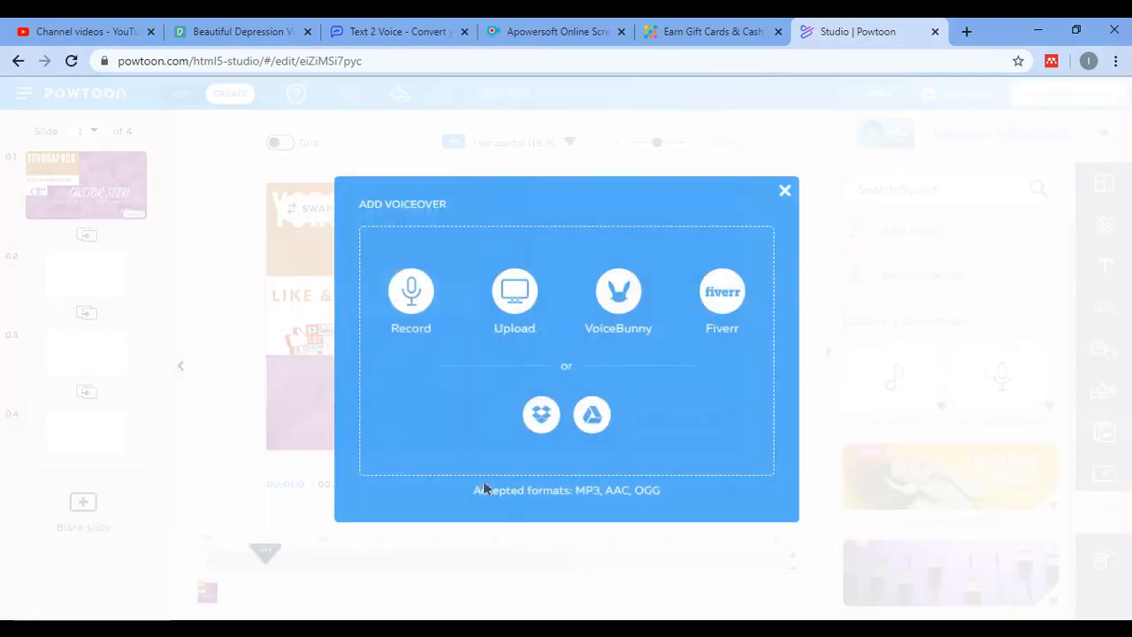
{"action": "left_click", "coordinate": [515, 291]}
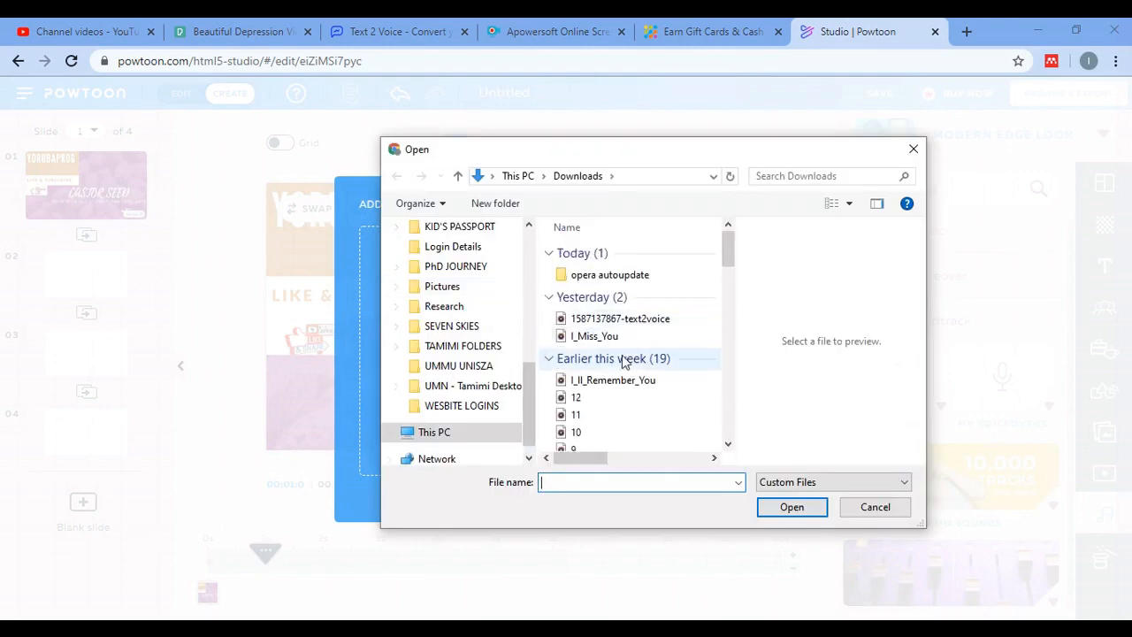
{"action": "scroll", "coordinate": [458, 338], "scroll_direction": "up", "scroll_amount": 1}
{"action": "scroll", "coordinate": [457, 339], "scroll_direction": "up", "scroll_amount": 1}
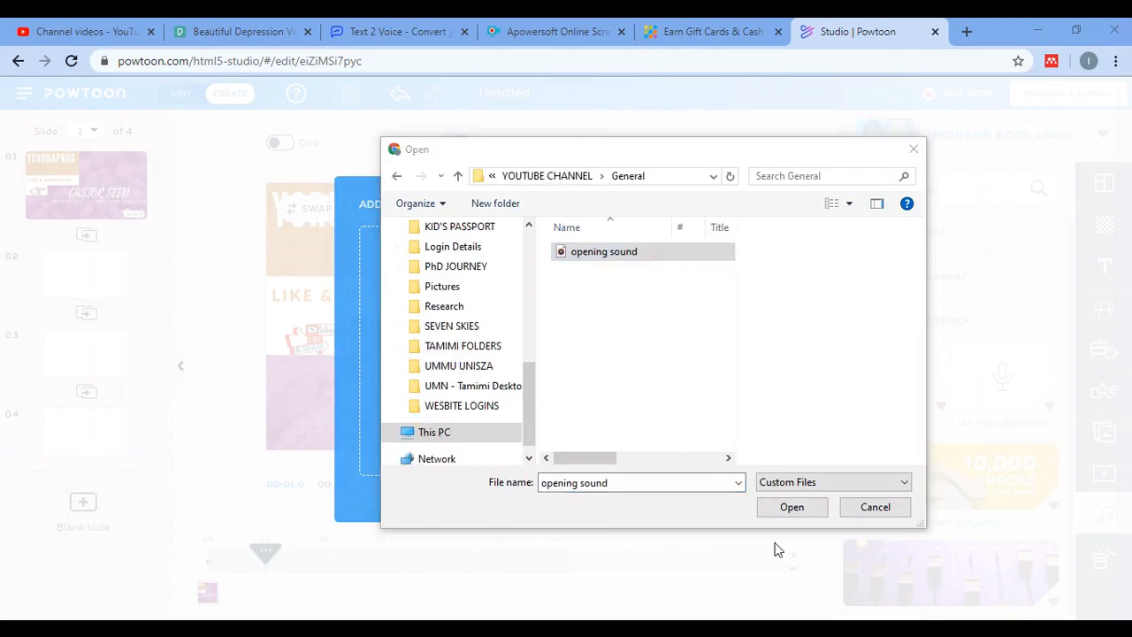
{"action": "left_click", "coordinate": [792, 507]}
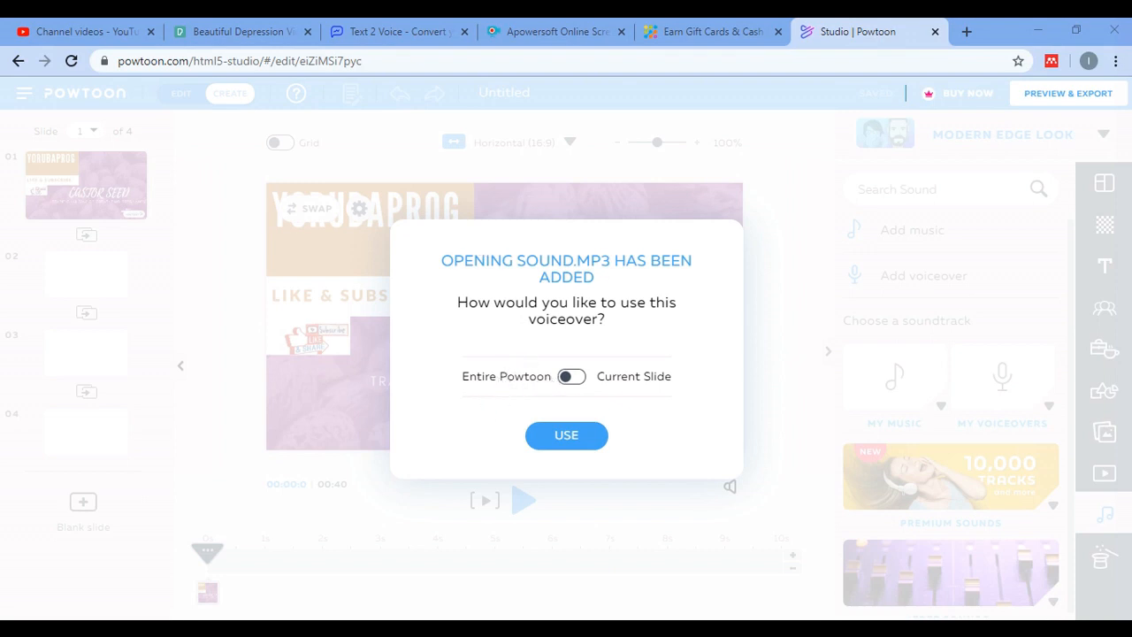
- Use the uploaded opening sound voiceover on the current slide only and close the sound settings
{"action": "left_click", "coordinate": [574, 376]}
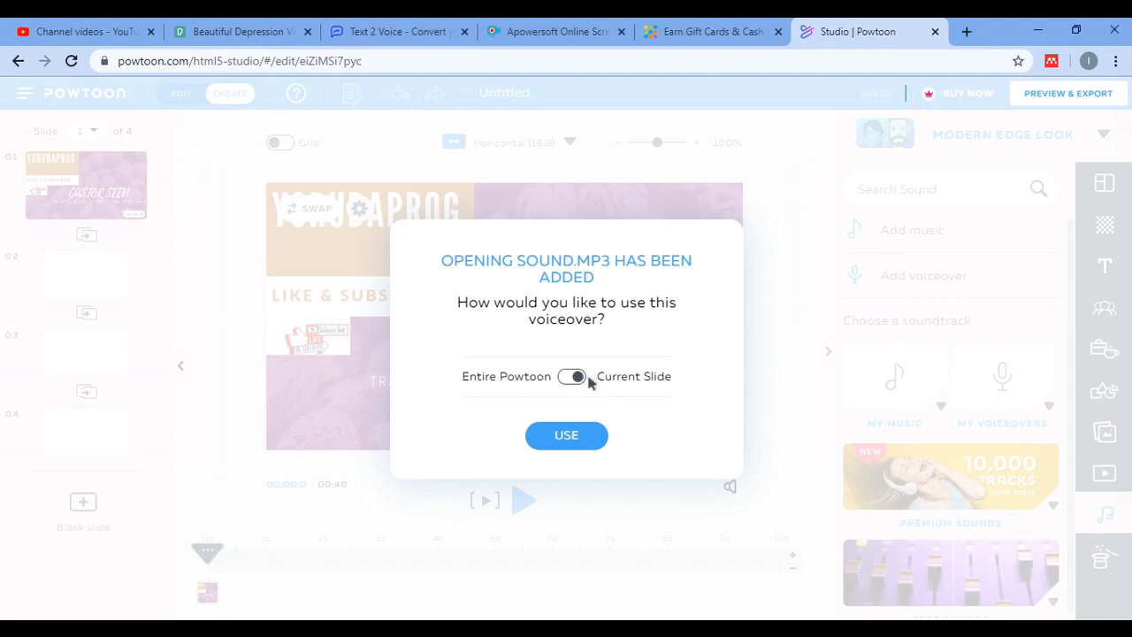
{"action": "left_click", "coordinate": [580, 439]}
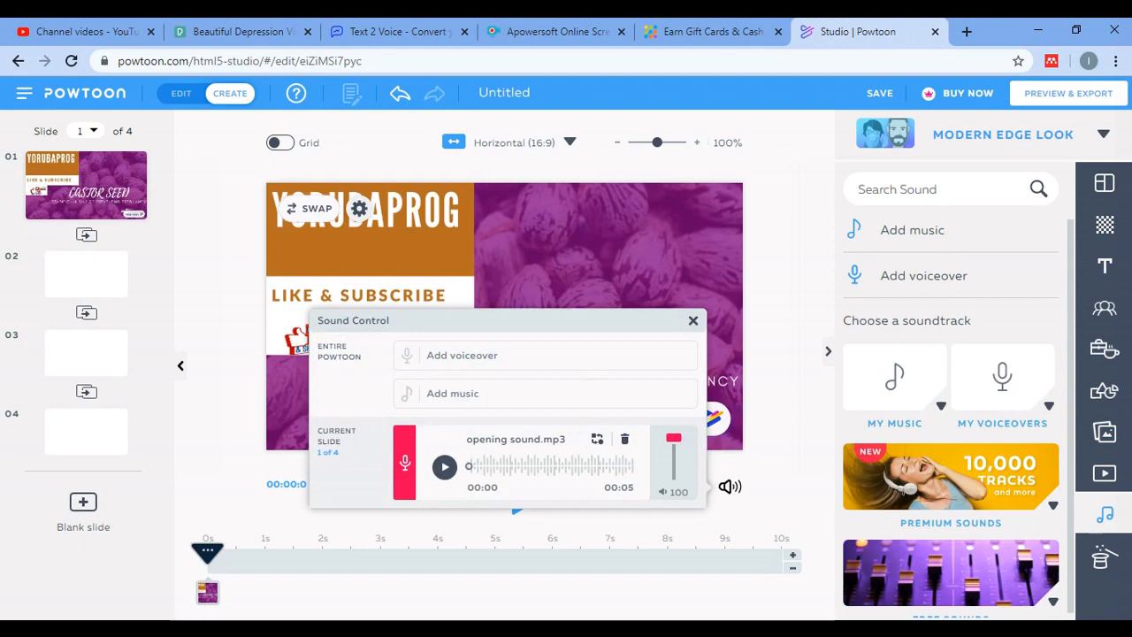
{"action": "left_click", "coordinate": [693, 321]}
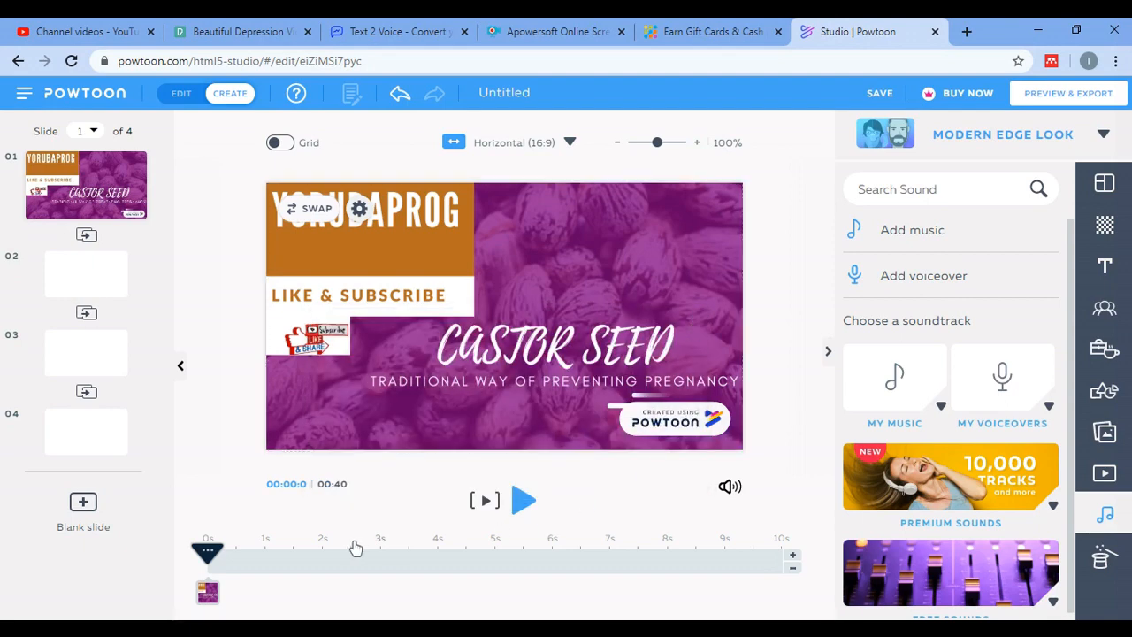
- Preview slide 1 with its voiceover and shorten the slide by 4 seconds to a duration of 6 seconds
{"action": "left_click", "coordinate": [488, 504]}
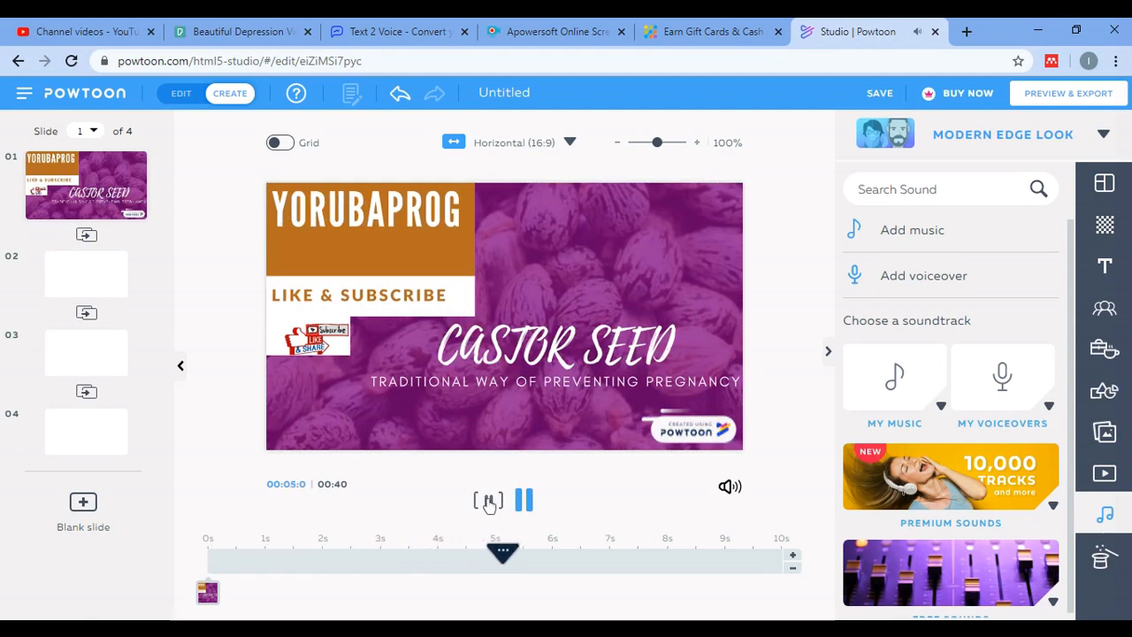
{"action": "left_click", "coordinate": [489, 504]}
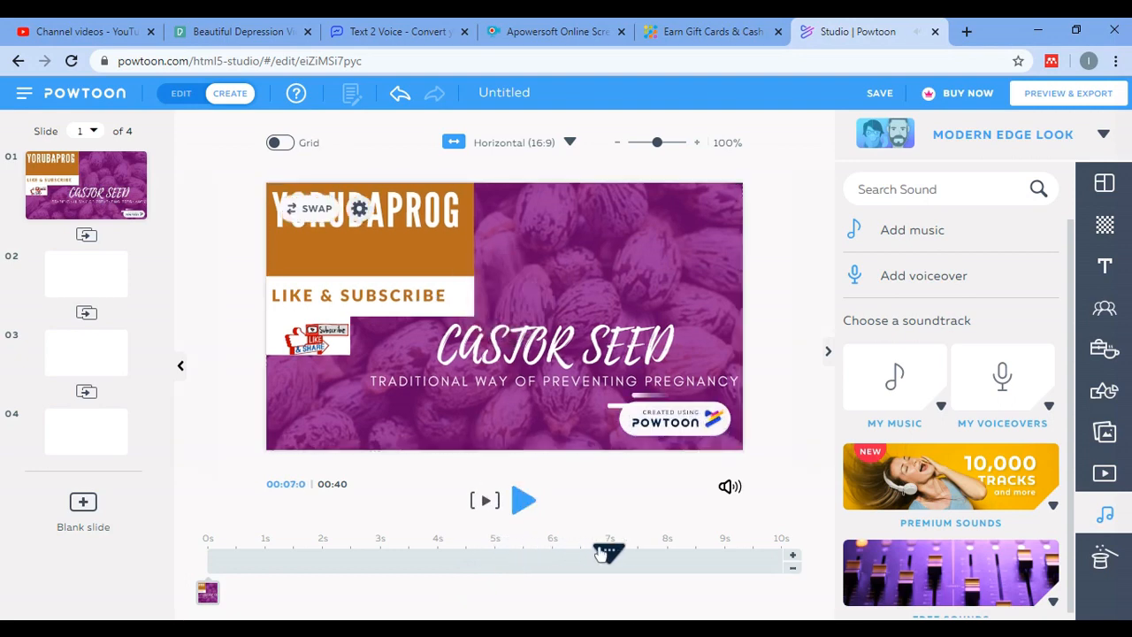
{"action": "left_click_drag", "start_coordinate": [610, 555], "coordinate": [553, 553]}
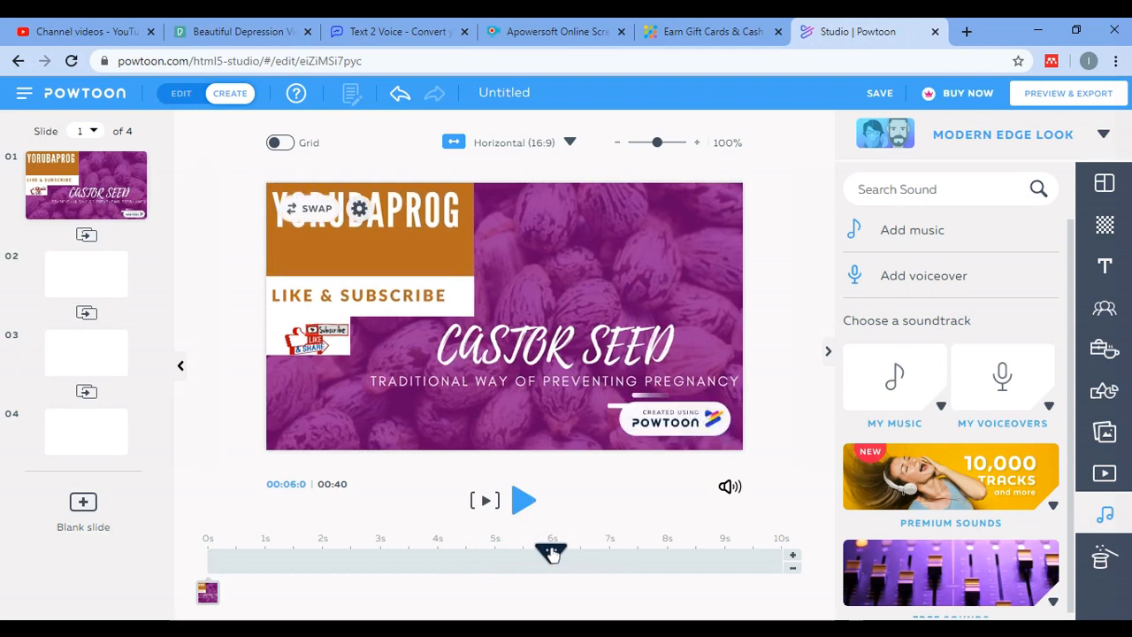
{"action": "left_click", "coordinate": [794, 572]}
{"action": "left_click", "coordinate": [794, 573]}
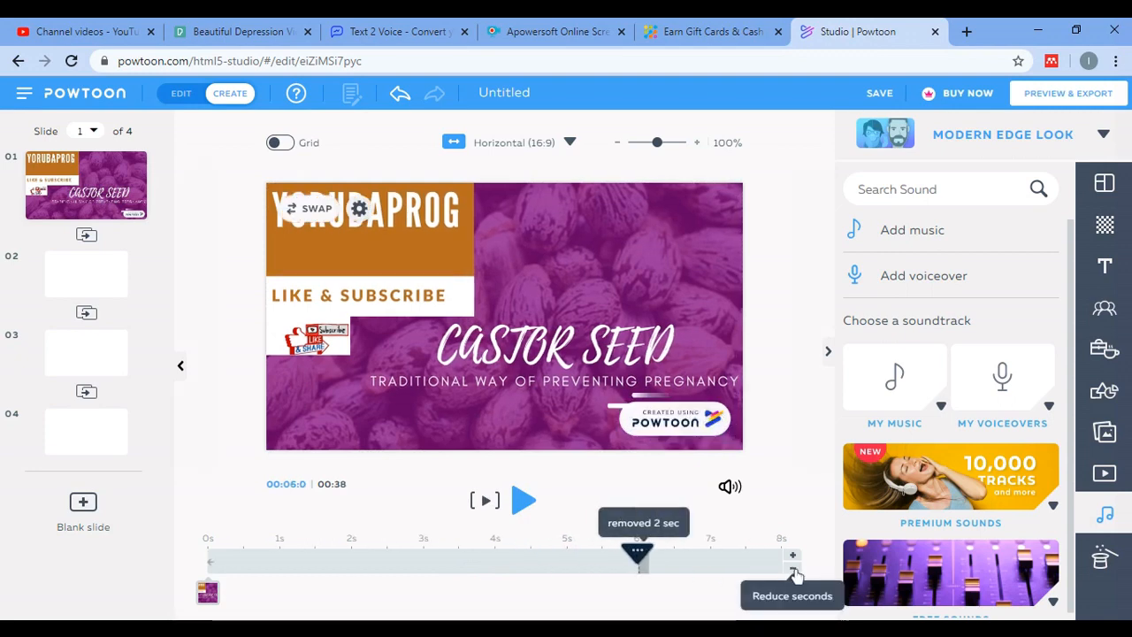
{"action": "left_click", "coordinate": [795, 573]}
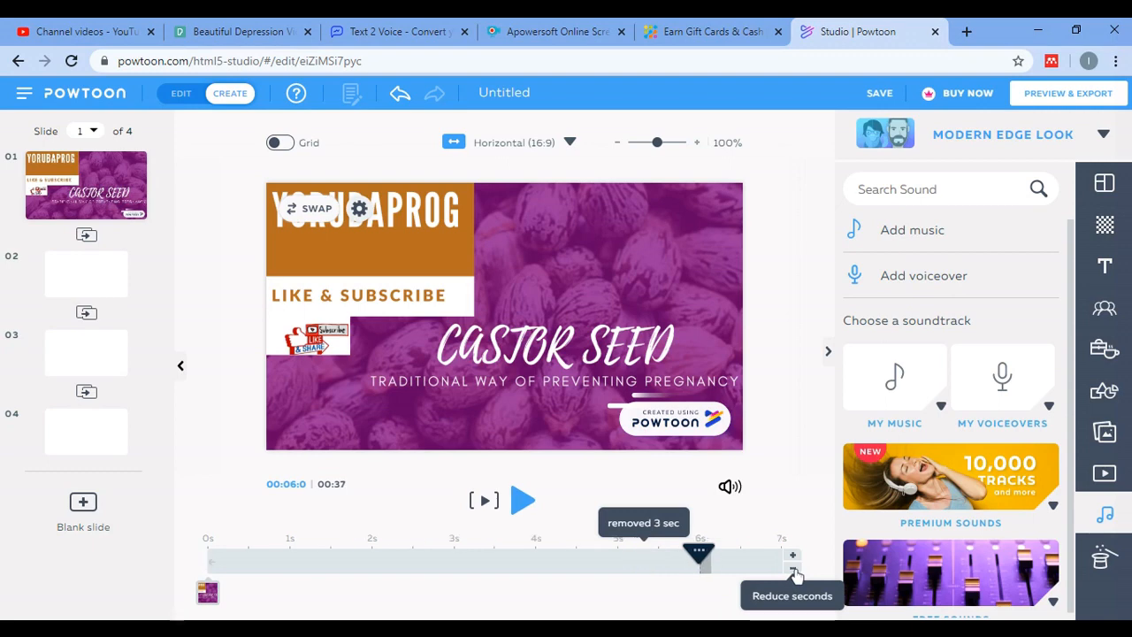
{"action": "left_click", "coordinate": [795, 572]}
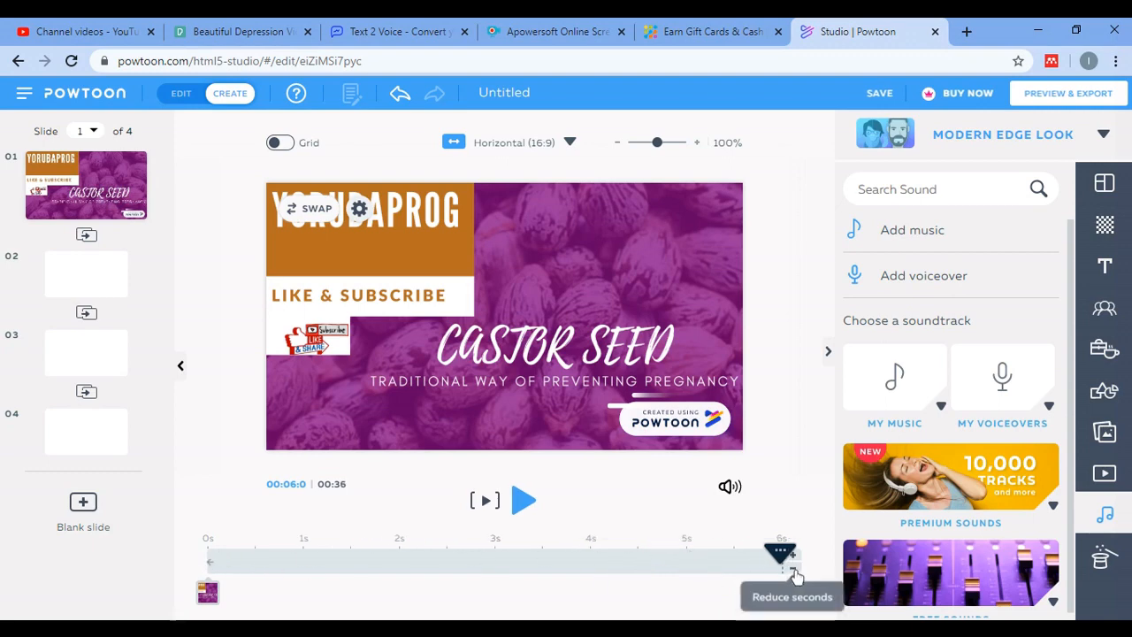
{"action": "left_click", "coordinate": [486, 501]}
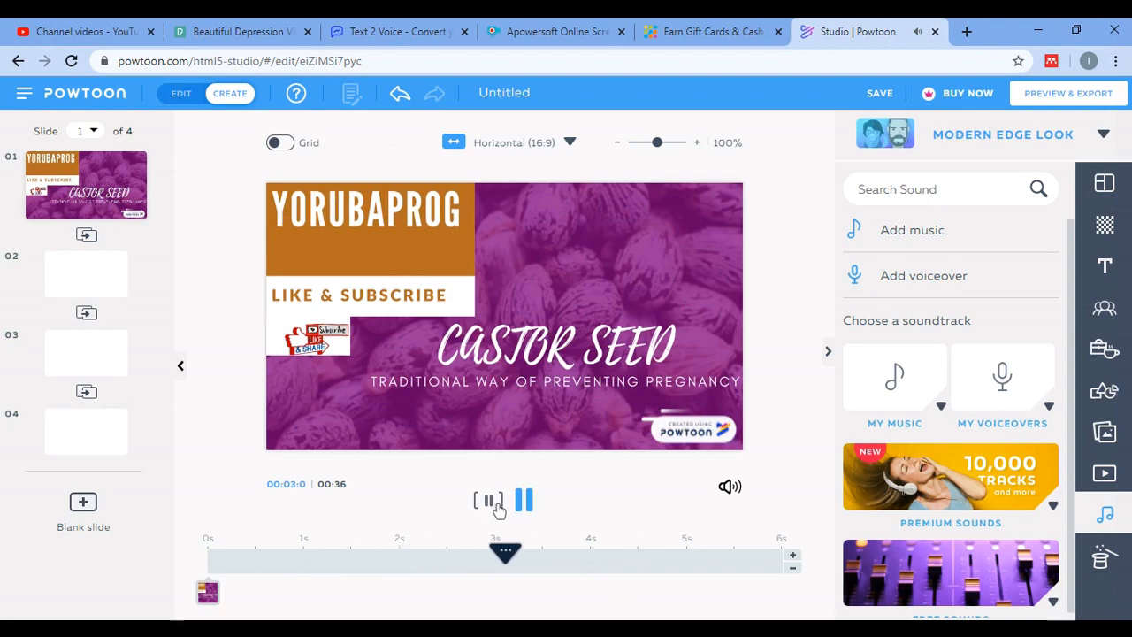
- Insert the plain purple castor seed image from the uploaded images on slide 2 and preview the slide
{"action": "left_click", "coordinate": [81, 279]}
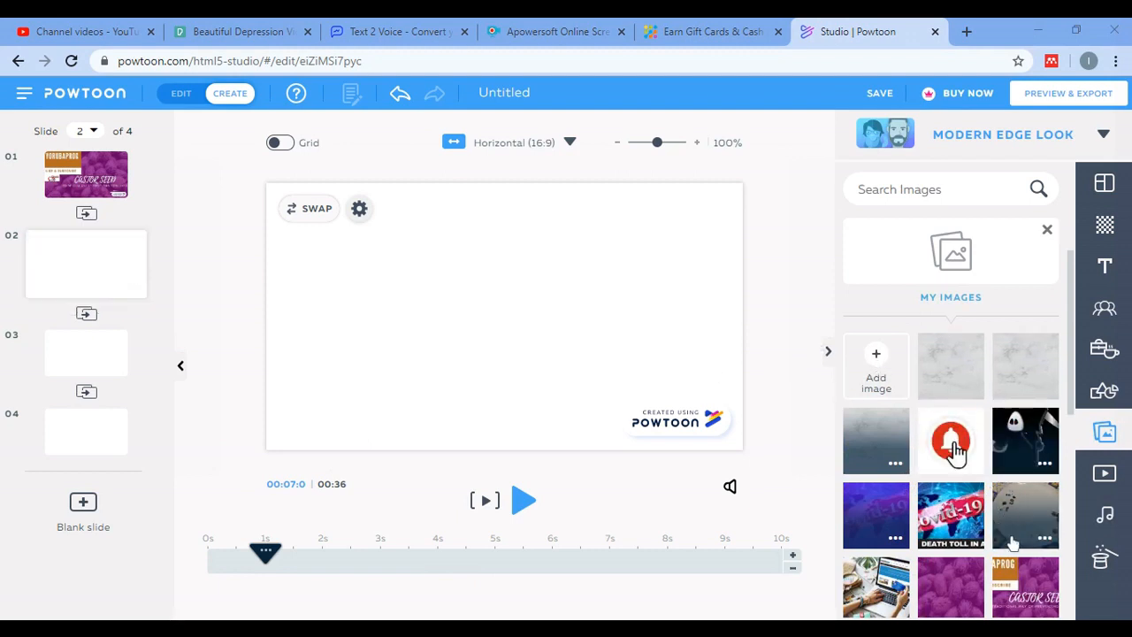
{"action": "scroll", "coordinate": [962, 521], "scroll_direction": "down", "scroll_amount": 1}
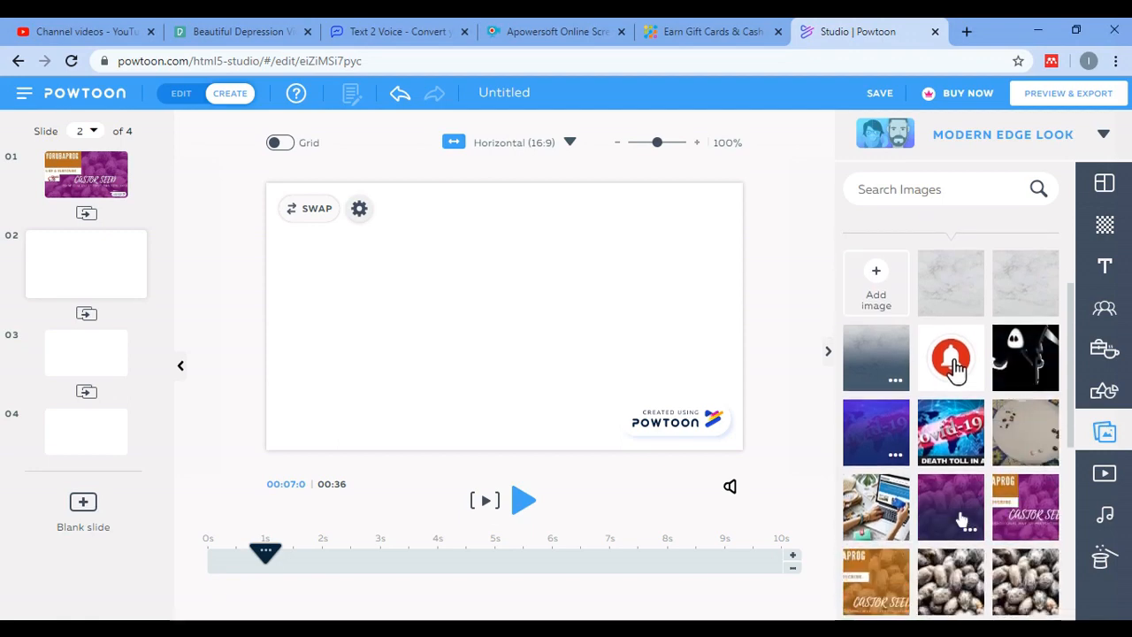
{"action": "left_click", "coordinate": [962, 518]}
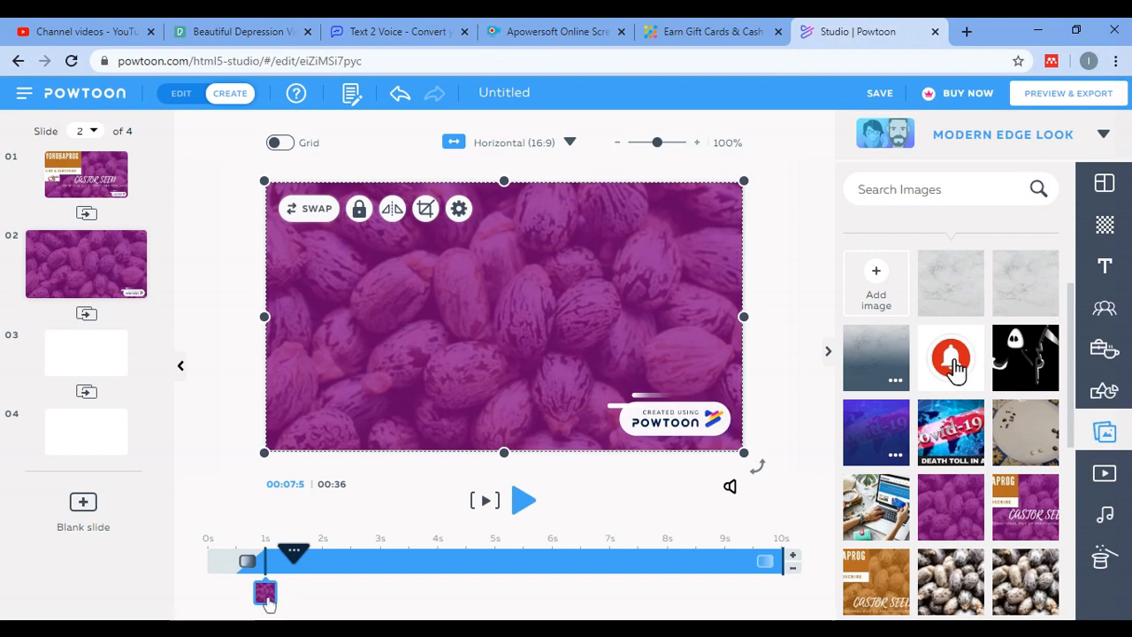
{"action": "left_click", "coordinate": [486, 503]}
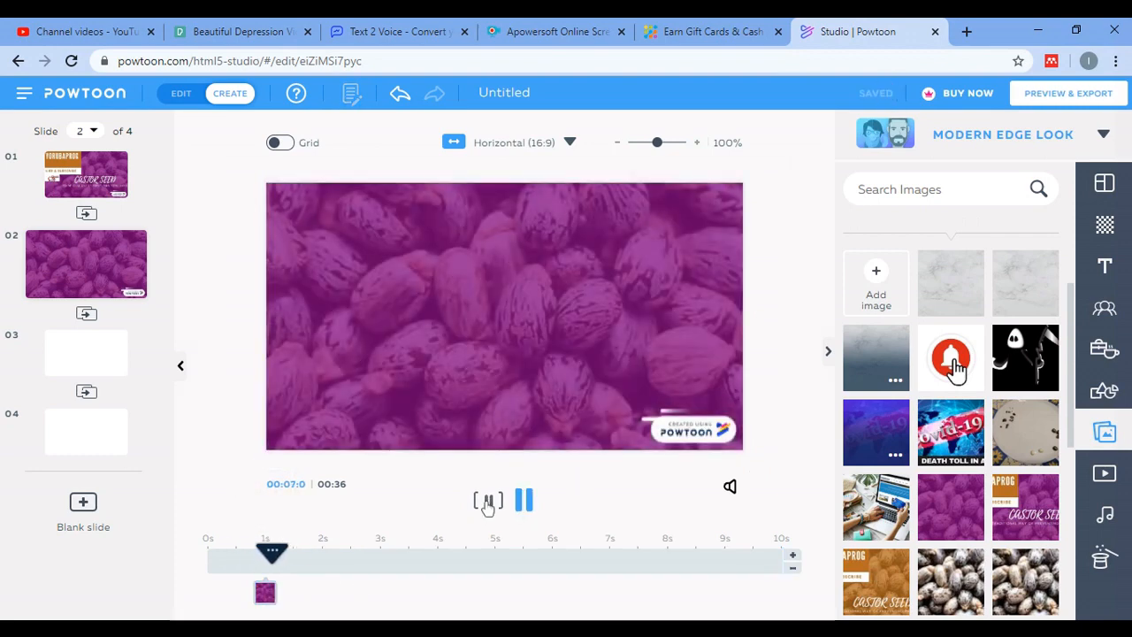
{"action": "left_click", "coordinate": [367, 403]}
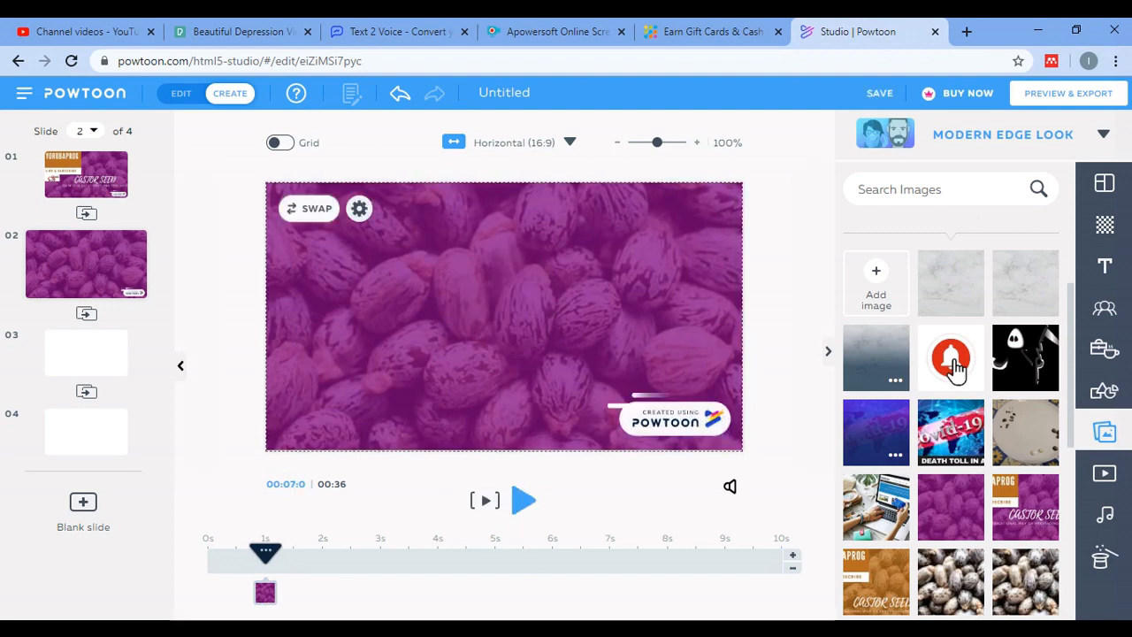
{"action": "left_click", "coordinate": [489, 504]}
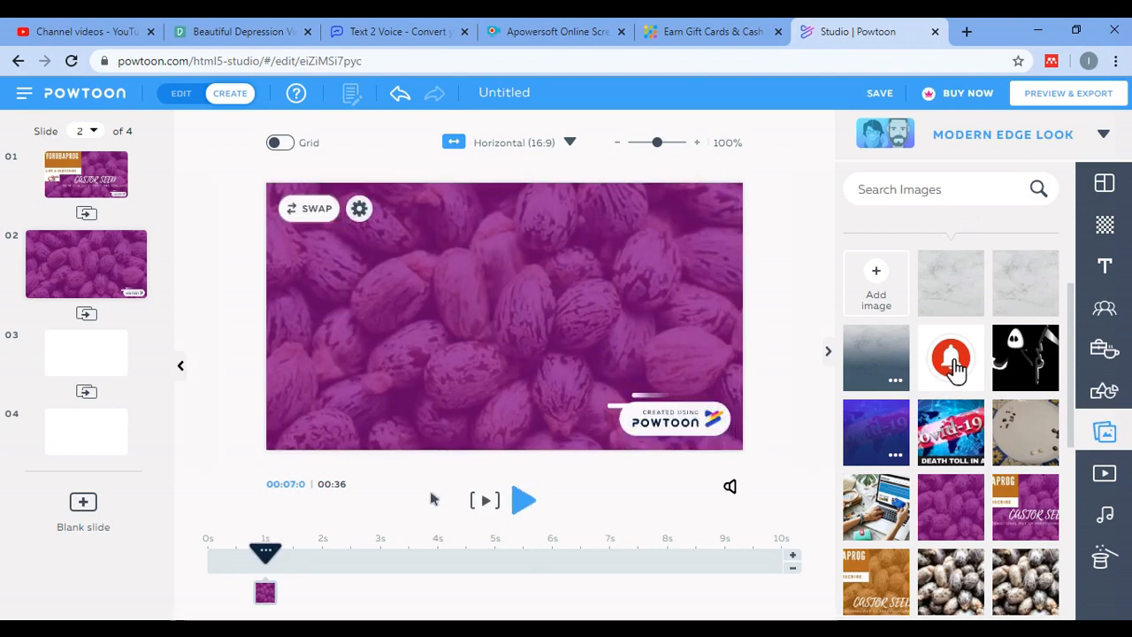
- Move the start of the purple seed image on slide 2's timeline to 0s
{"action": "left_click_drag", "start_coordinate": [265, 552], "coordinate": [206, 559]}
{"action": "left_click", "coordinate": [265, 593]}
{"action": "left_click_drag", "start_coordinate": [265, 595], "coordinate": [212, 596]}
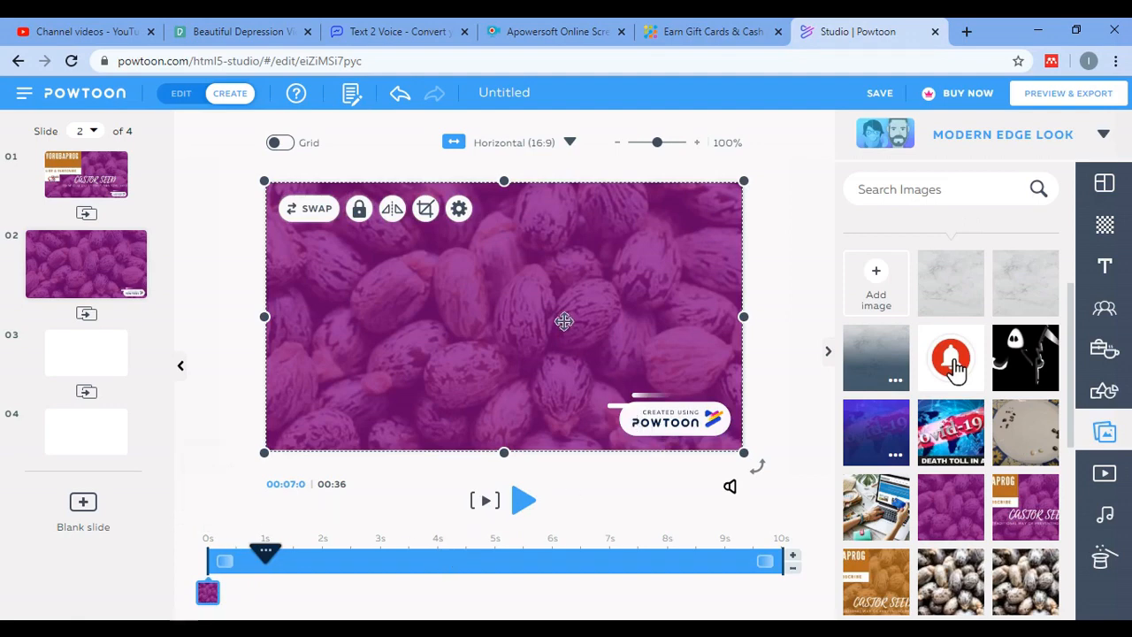
- Add a title text to slide 2 and enter "Castor seed has been" in it
{"action": "left_click", "coordinate": [1107, 270]}
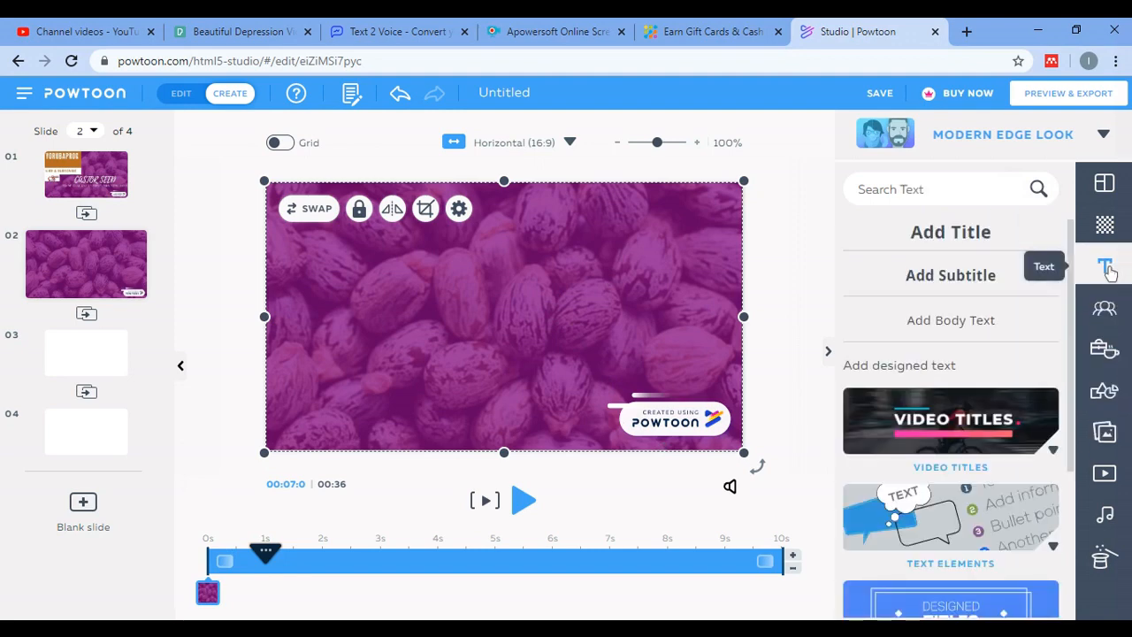
{"action": "left_click", "coordinate": [969, 238]}
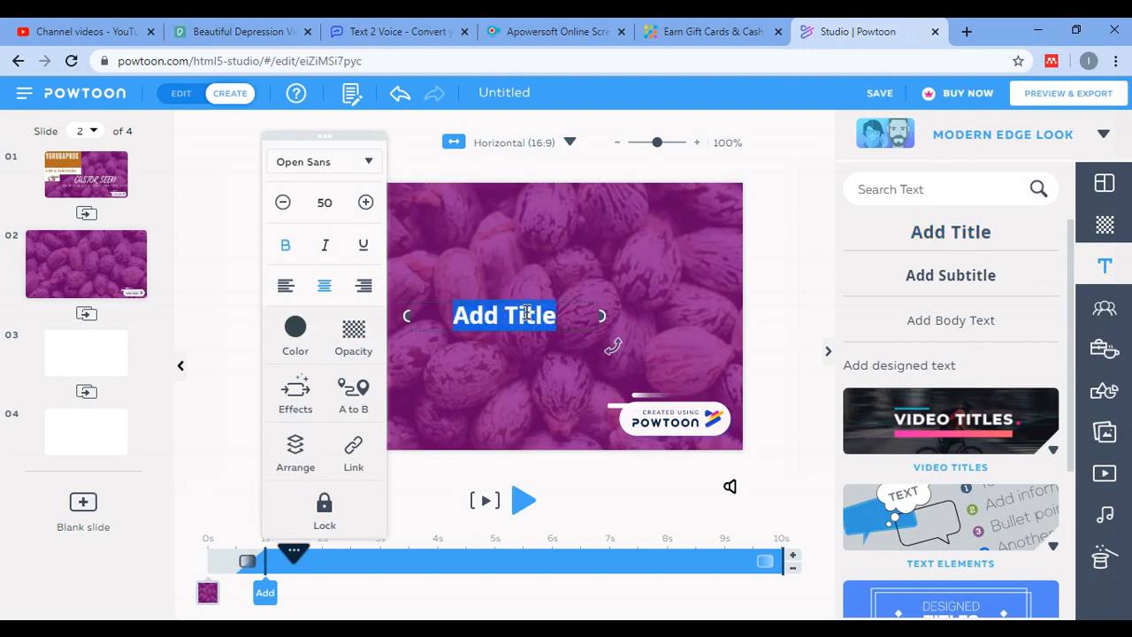
{"action": "type", "text": "Castor se"}
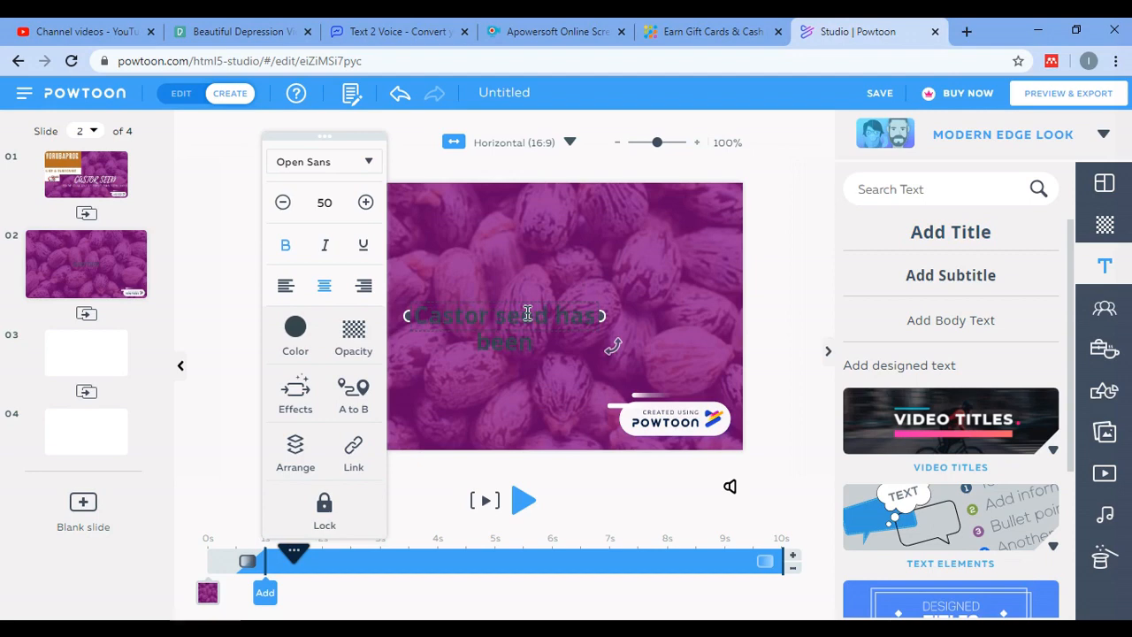
{"action": "type", "text": "ed"}
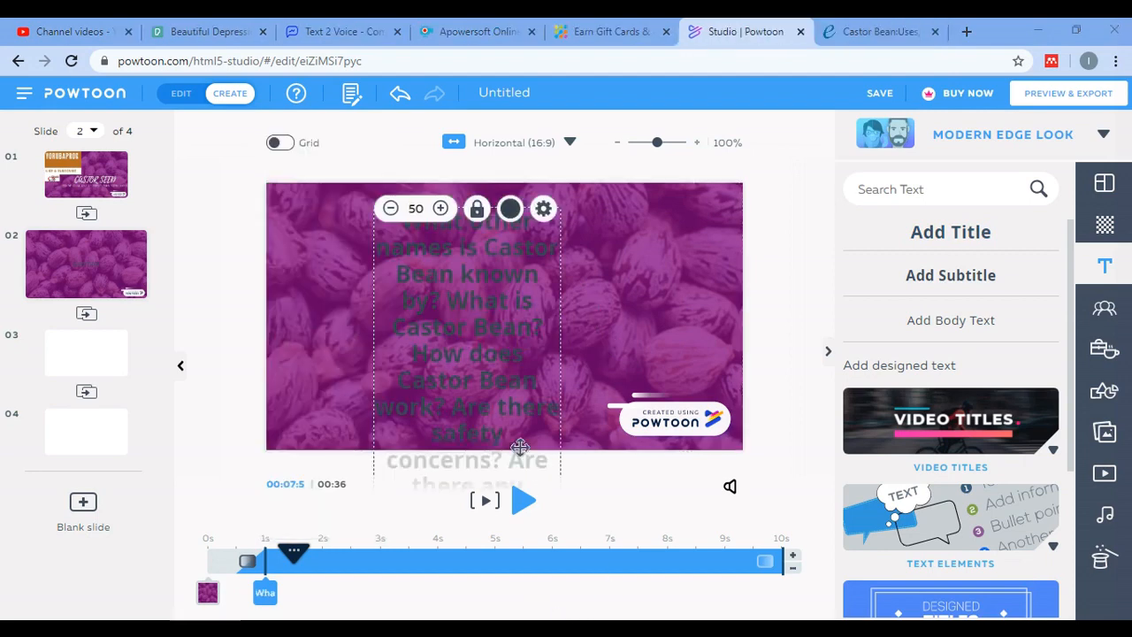
- Select all of the castor bean text on slide 2 and set its colour to white (#FFFFFF)
{"action": "left_click", "coordinate": [462, 329]}
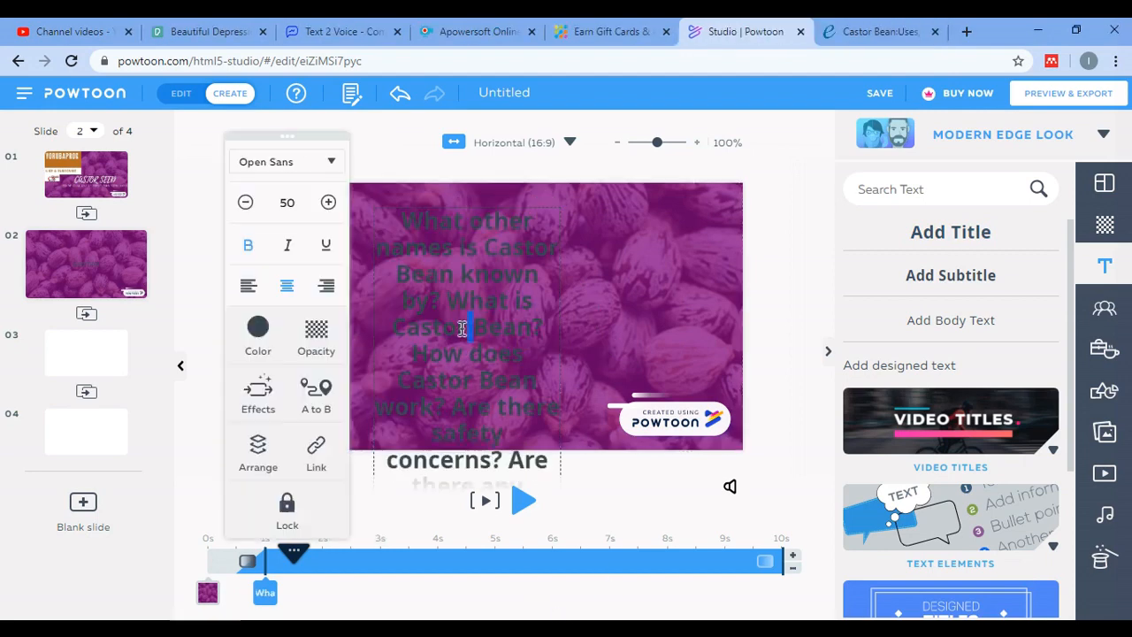
{"action": "double_click", "coordinate": [462, 327]}
{"action": "key", "text": "ctrl+a"}
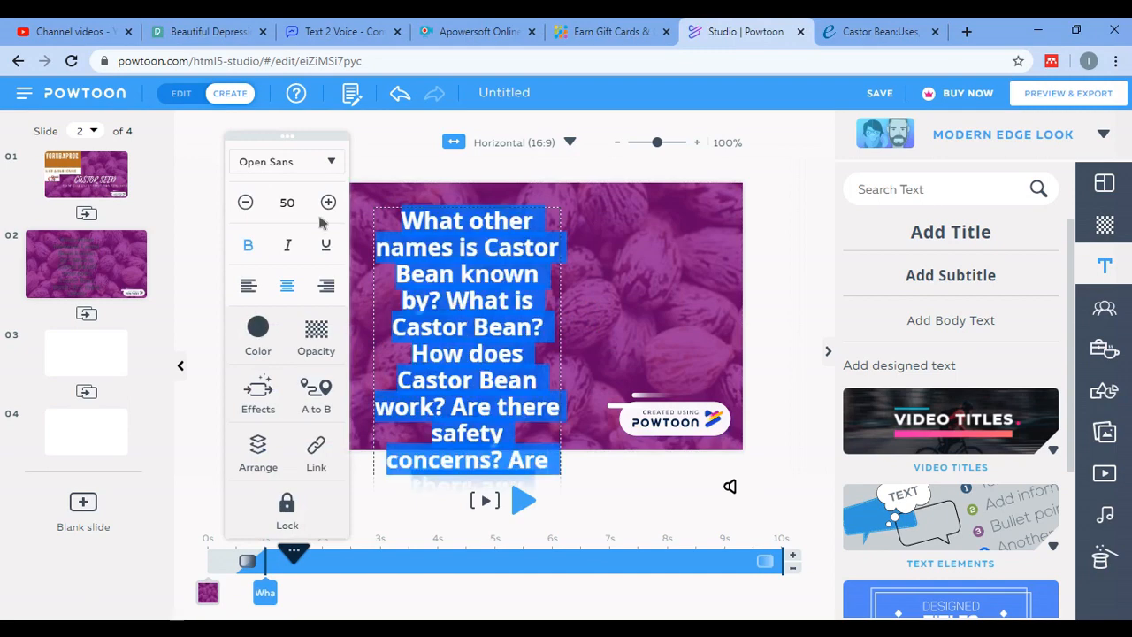
{"action": "left_click", "coordinate": [257, 329]}
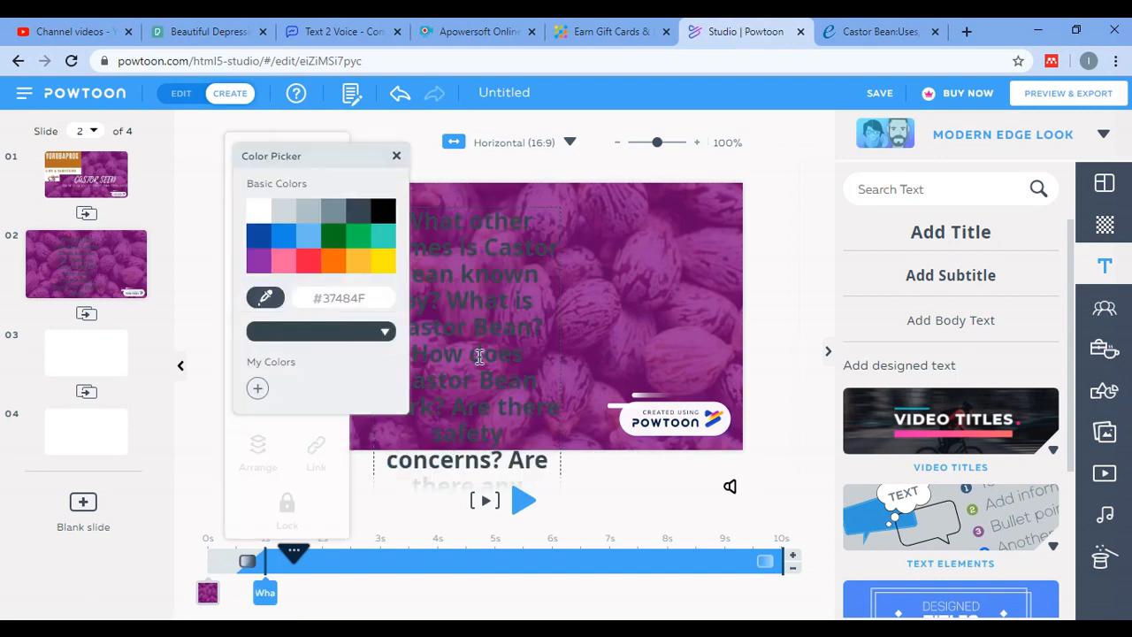
{"action": "left_click", "coordinate": [474, 280]}
{"action": "left_click", "coordinate": [255, 335]}
{"action": "left_click", "coordinate": [259, 212]}
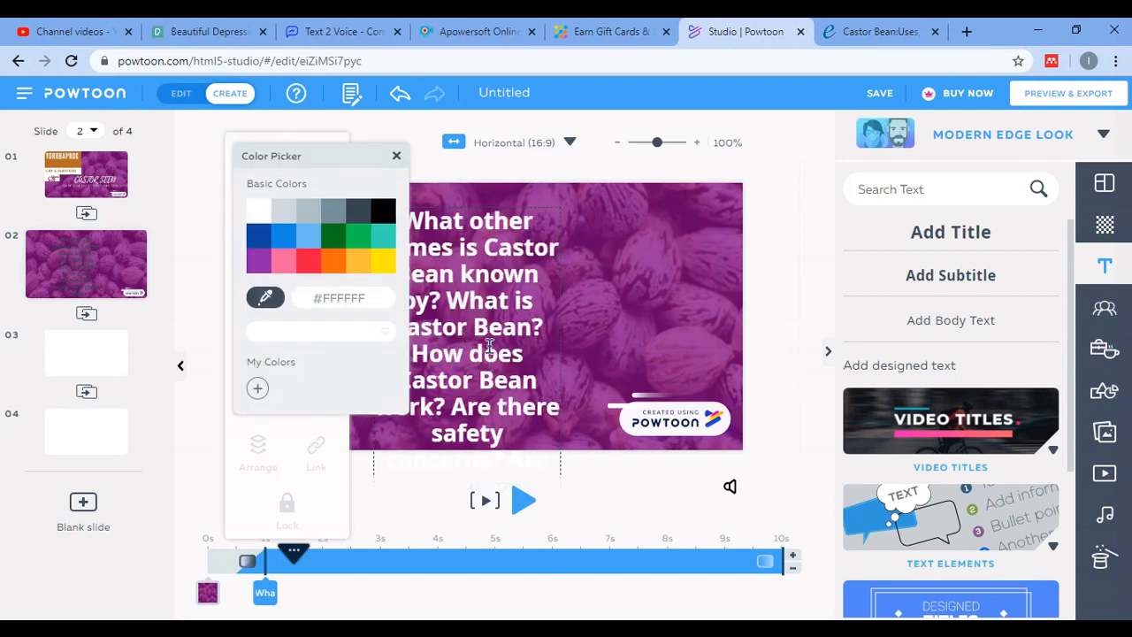
{"action": "left_click", "coordinate": [490, 315]}
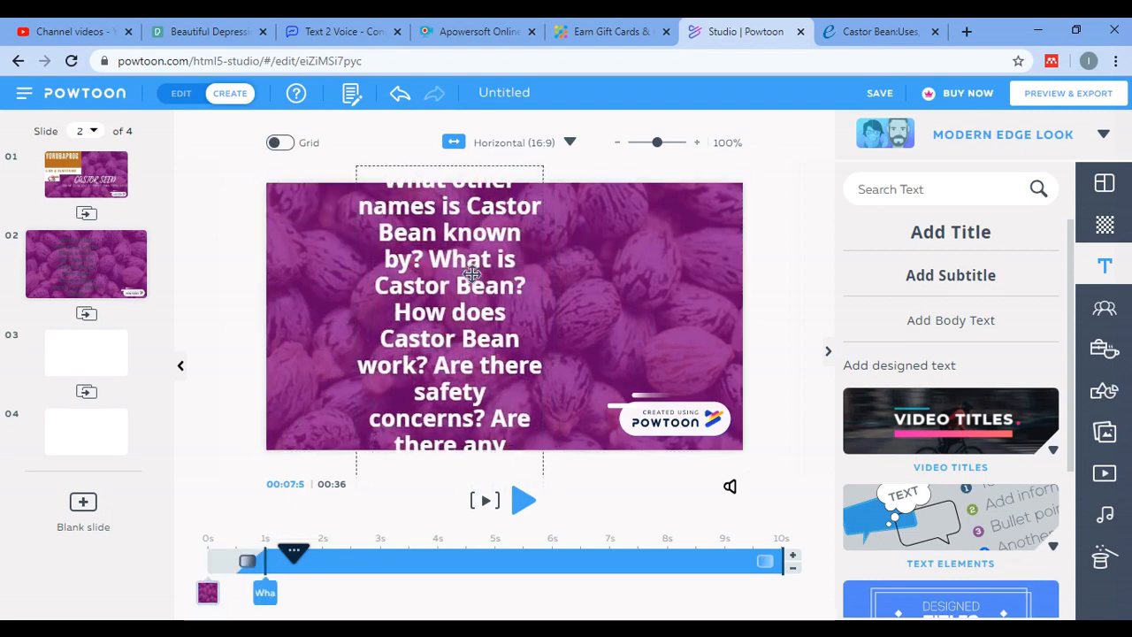
- Reduce the castor bean text's font size to 31 and remove its bold formatting
{"action": "double_click", "coordinate": [481, 356]}
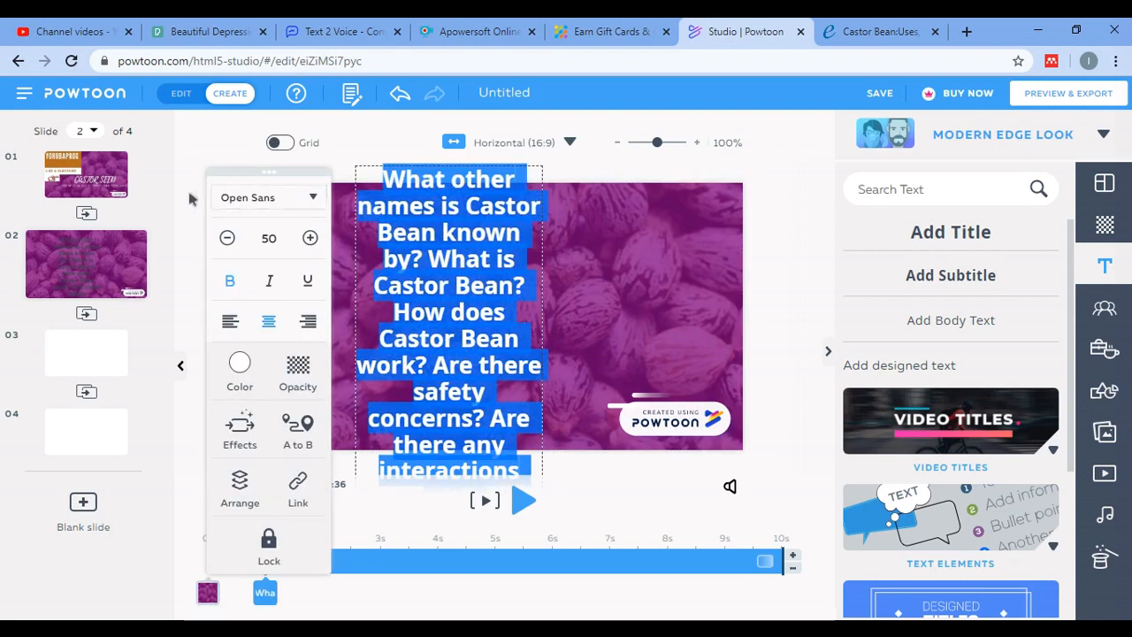
{"action": "left_click", "coordinate": [228, 239]}
{"action": "left_click", "coordinate": [228, 238]}
{"action": "left_click", "coordinate": [228, 239]}
{"action": "left_click", "coordinate": [228, 239]}
{"action": "left_click", "coordinate": [228, 239]}
{"action": "left_click", "coordinate": [228, 239]}
{"action": "left_click", "coordinate": [228, 239]}
{"action": "left_click", "coordinate": [228, 239]}
{"action": "left_click", "coordinate": [228, 239]}
{"action": "left_click", "coordinate": [228, 239]}
{"action": "left_click", "coordinate": [229, 239]}
{"action": "left_click", "coordinate": [228, 239]}
{"action": "left_click", "coordinate": [229, 239]}
{"action": "left_click", "coordinate": [228, 239]}
{"action": "left_click", "coordinate": [228, 239]}
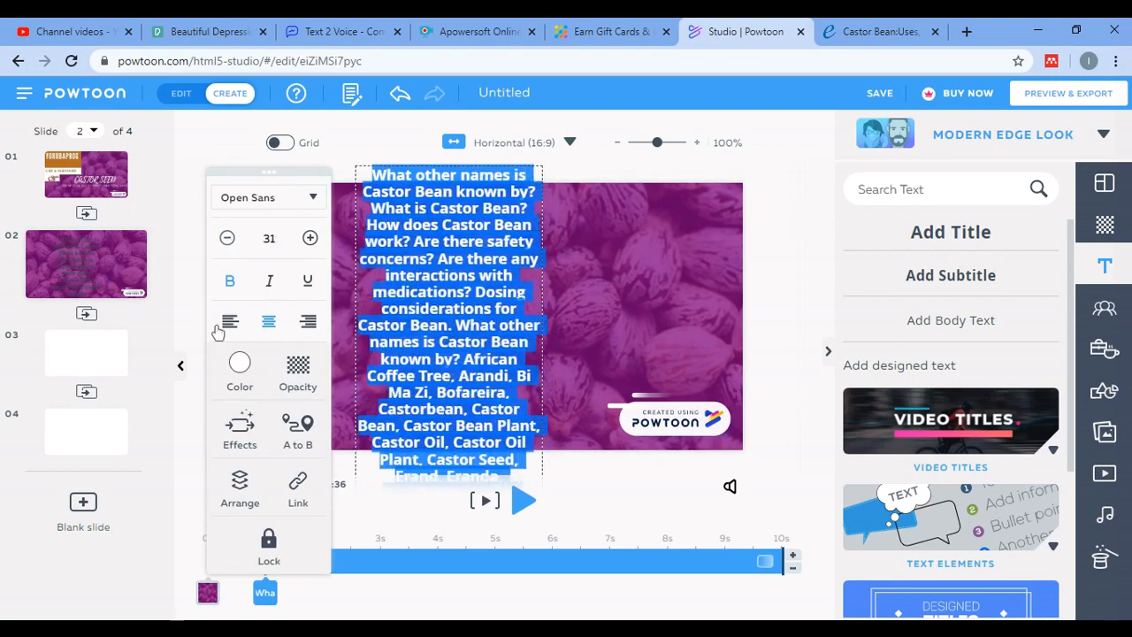
{"action": "left_click", "coordinate": [231, 283]}
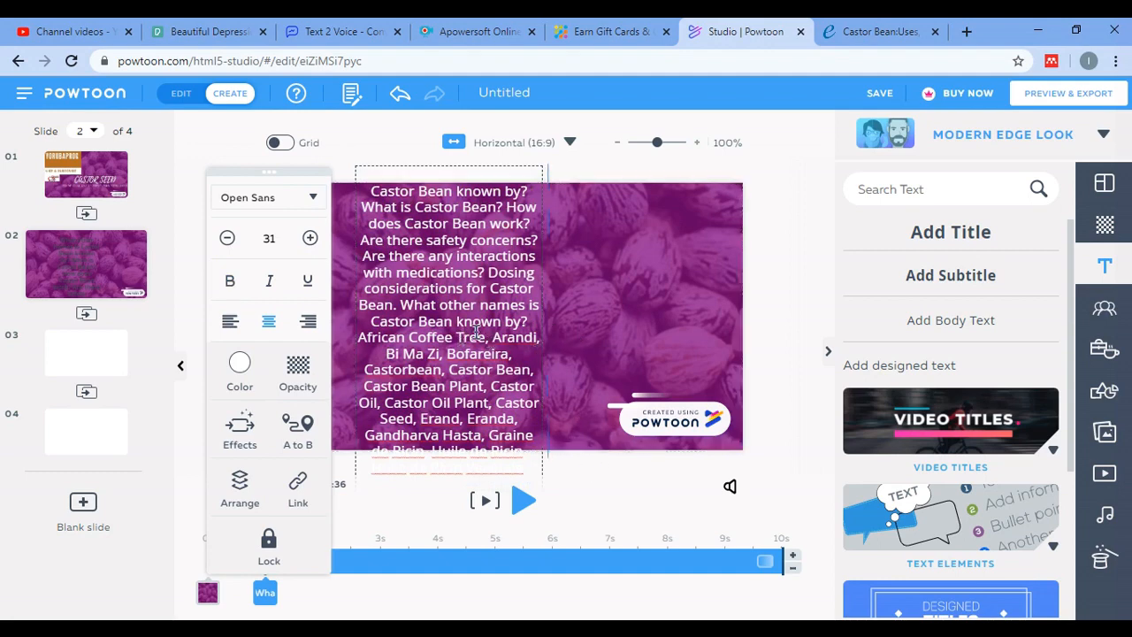
- Increase the font size of the castor bean paragraph on slide 2 to 33
{"action": "left_click", "coordinate": [607, 306]}
{"action": "left_click", "coordinate": [345, 208]}
{"action": "left_click", "coordinate": [345, 208]}
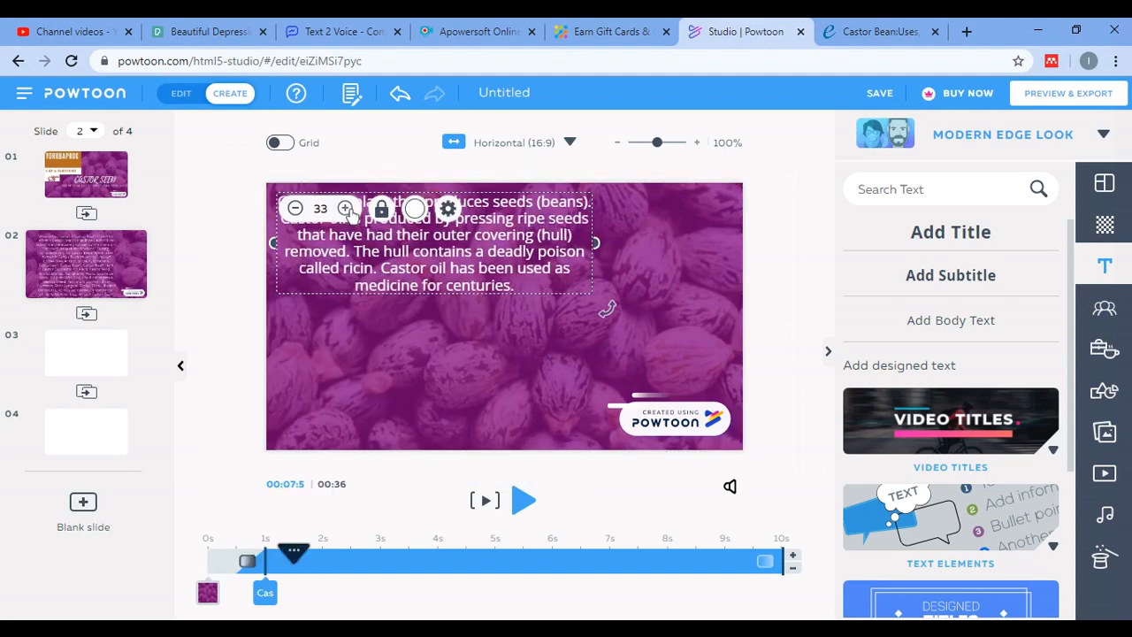
- Shift the castor paragraph slightly within the upper-left area of slide 2
{"action": "left_click", "coordinate": [651, 271]}
{"action": "mouse_move", "coordinate": [498, 261]}
{"action": "left_mouse_down"}
{"action": "mouse_move", "coordinate": [480, 258]}
{"action": "mouse_move", "coordinate": [510, 259]}
{"action": "left_mouse_up"}
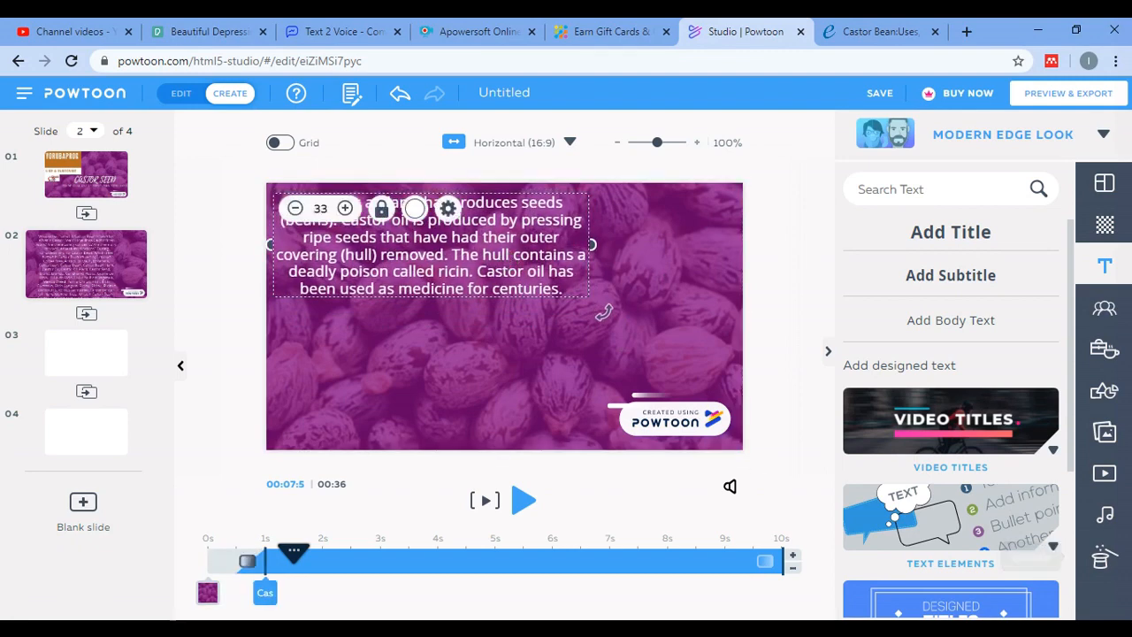
- Add the natural-coloured castor seed photo from the uploaded images to slide 2
{"action": "left_click", "coordinate": [1106, 432]}
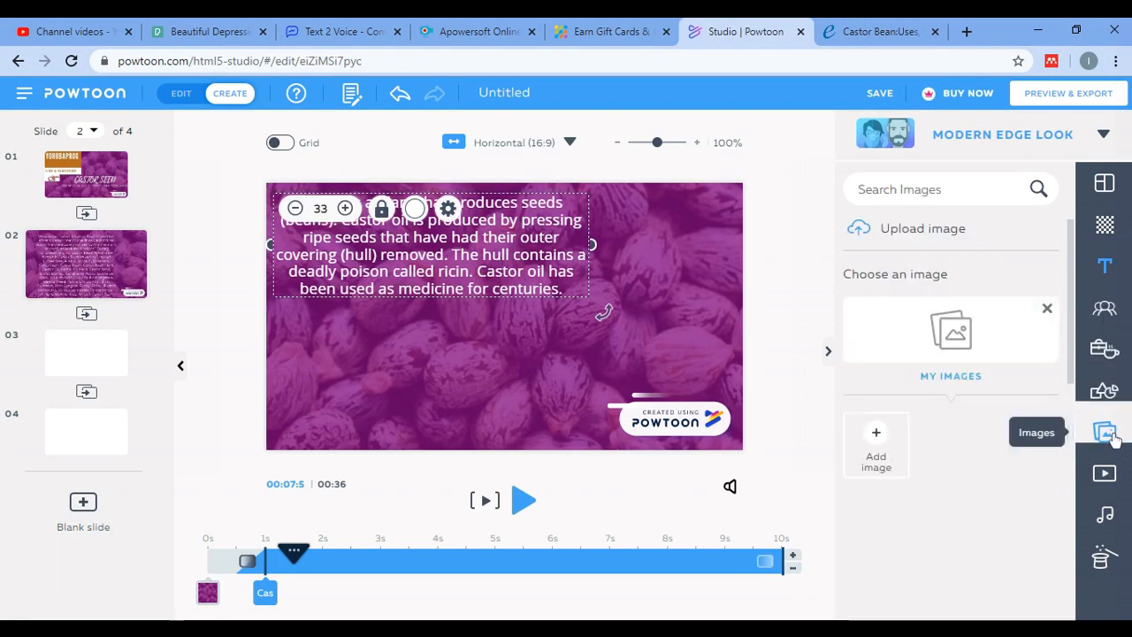
{"action": "scroll", "coordinate": [1018, 415], "scroll_direction": "down", "scroll_amount": 2}
{"action": "scroll", "coordinate": [1017, 553], "scroll_direction": "down", "scroll_amount": 4}
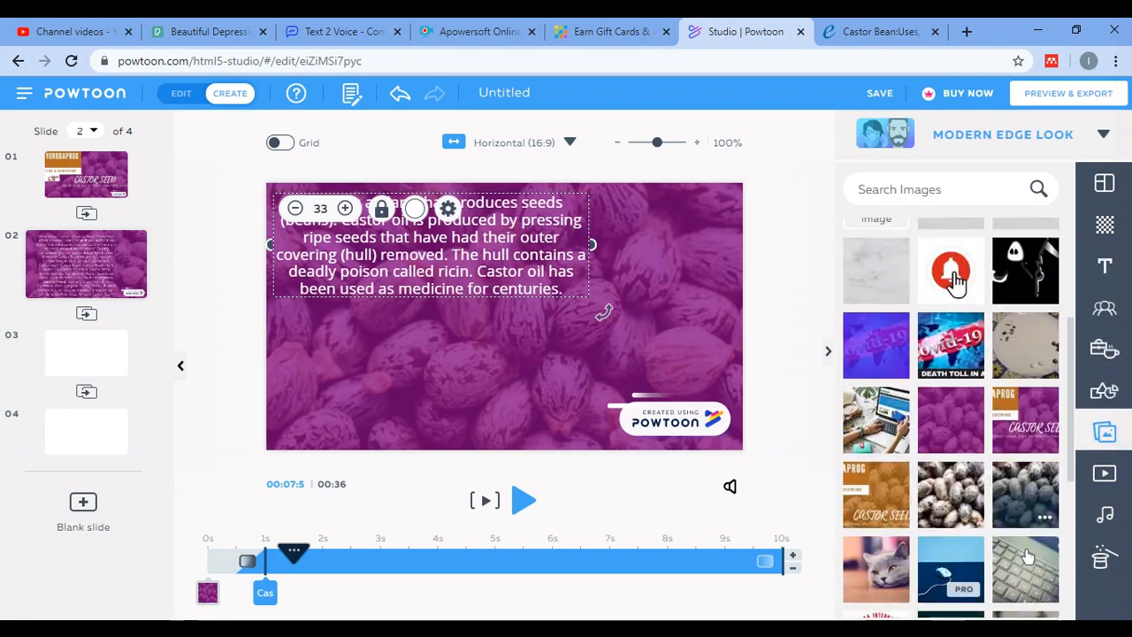
{"action": "left_click", "coordinate": [971, 489]}
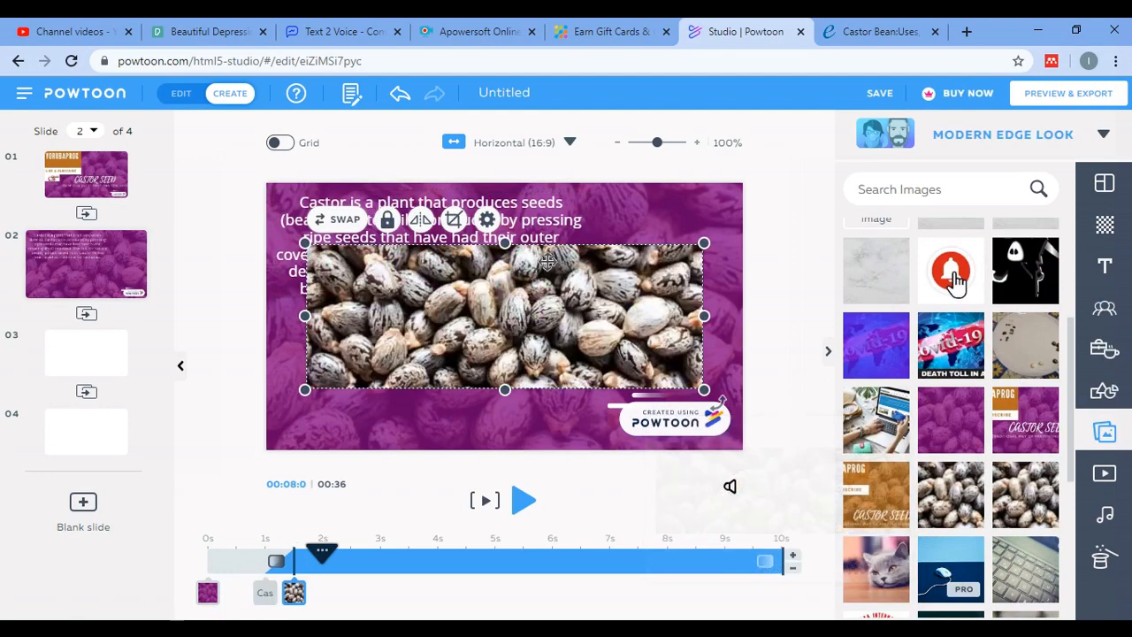
- Shrink the castor seed photo to about half the slide's width and place it in the lower-left area, below the paragraph
{"action": "left_click_drag", "start_coordinate": [704, 389], "coordinate": [563, 339]}
{"action": "left_click_drag", "start_coordinate": [541, 290], "coordinate": [501, 286]}
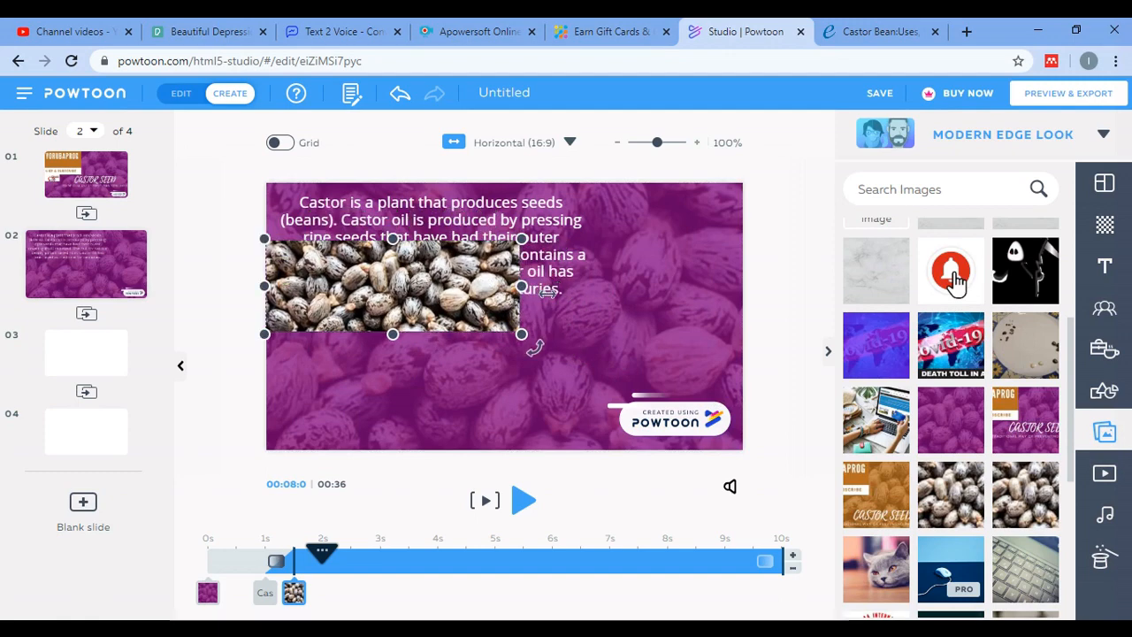
{"action": "left_click_drag", "start_coordinate": [343, 266], "coordinate": [434, 321]}
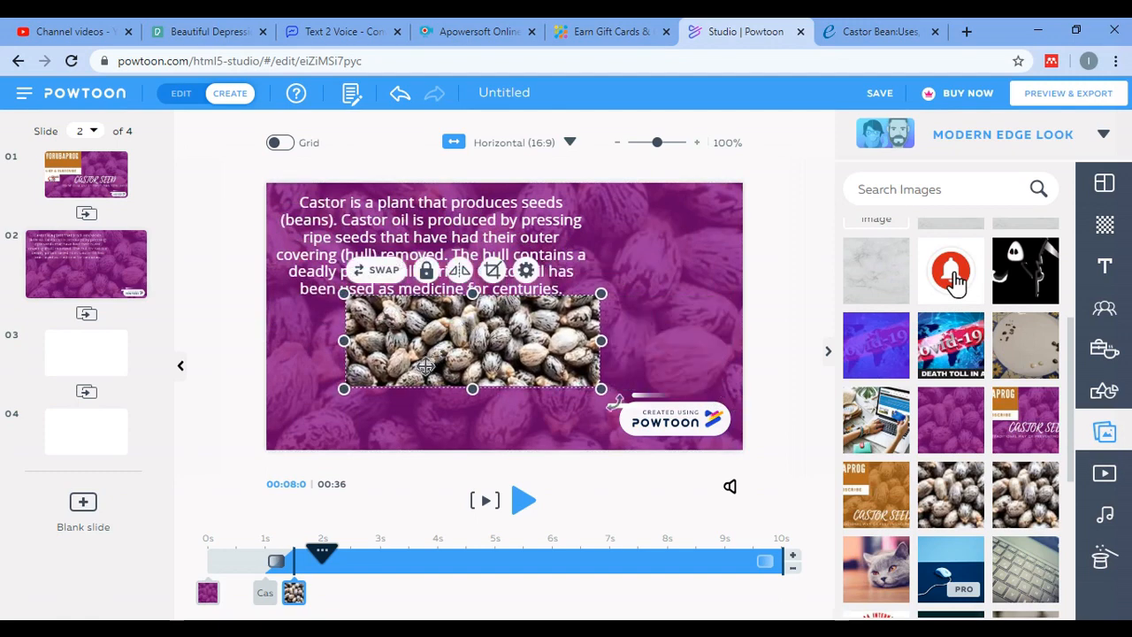
{"action": "left_click_drag", "start_coordinate": [424, 367], "coordinate": [459, 339]}
- Give the castor paragraph the Write enter effect and preview slide 2
{"action": "left_click", "coordinate": [487, 238]}
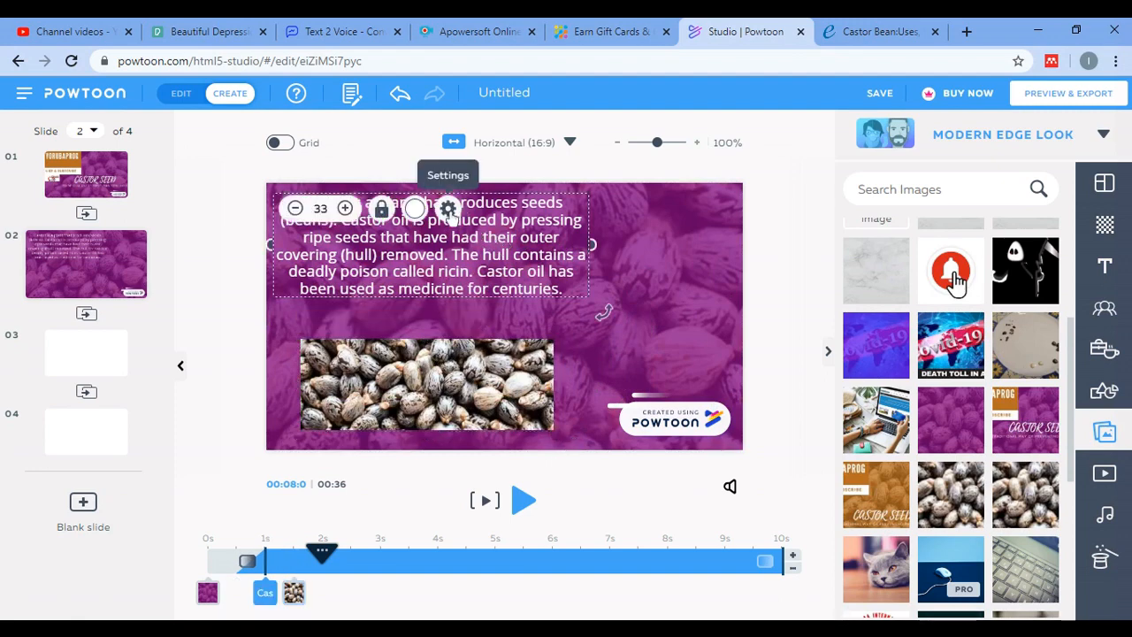
{"action": "left_click", "coordinate": [449, 207]}
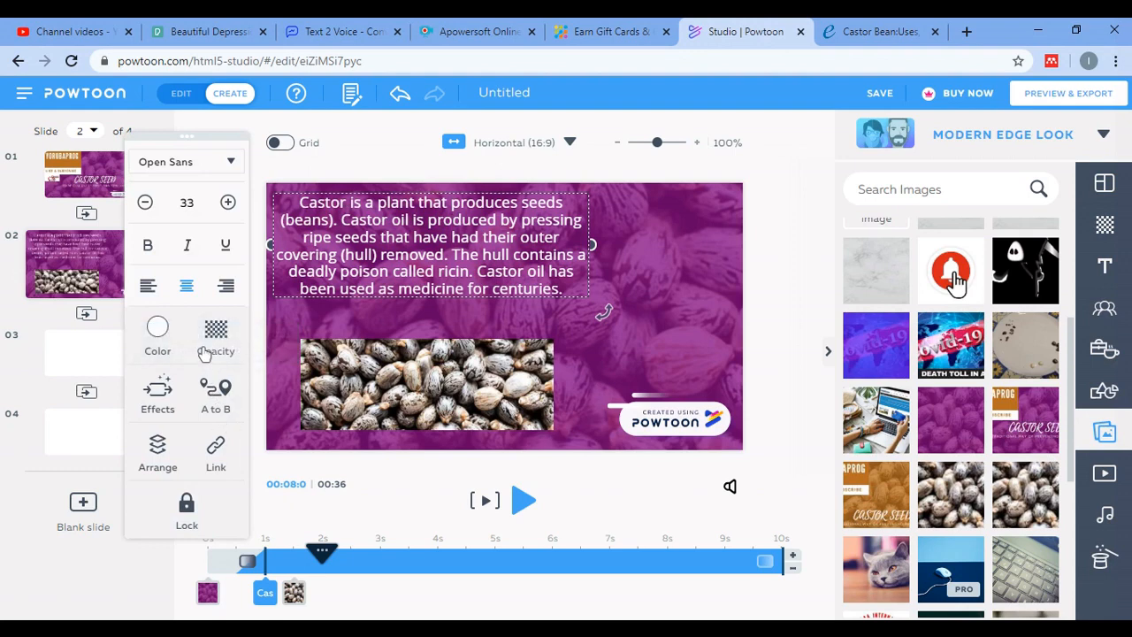
{"action": "left_click", "coordinate": [159, 403]}
{"action": "scroll", "coordinate": [254, 363], "scroll_direction": "down", "scroll_amount": 2}
{"action": "scroll", "coordinate": [254, 363], "scroll_direction": "up", "scroll_amount": 2}
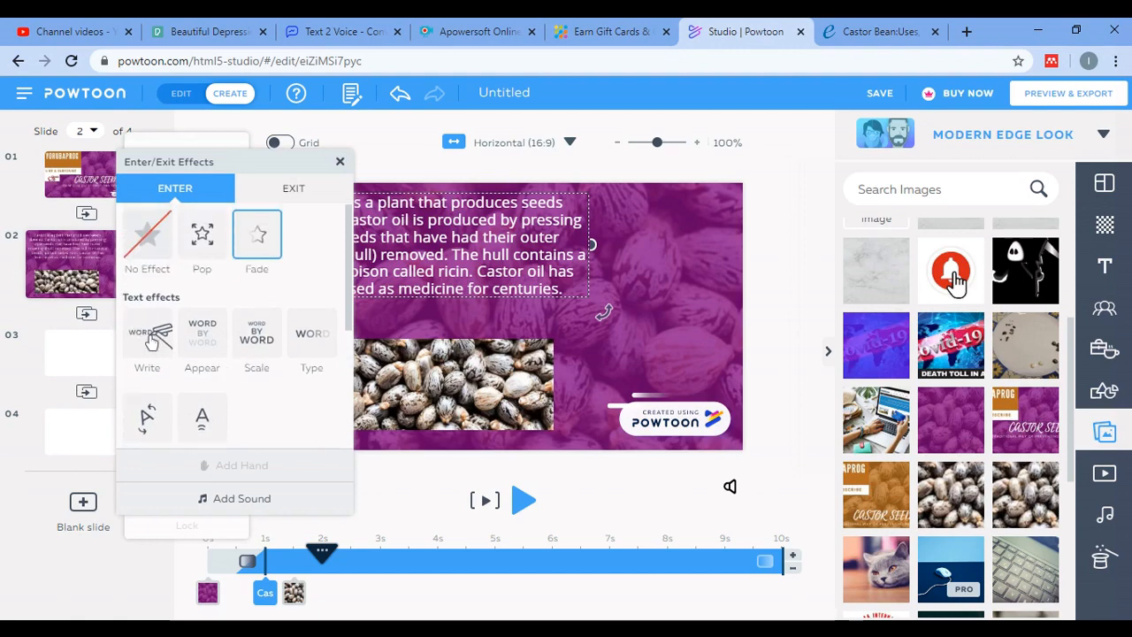
{"action": "left_click", "coordinate": [149, 339]}
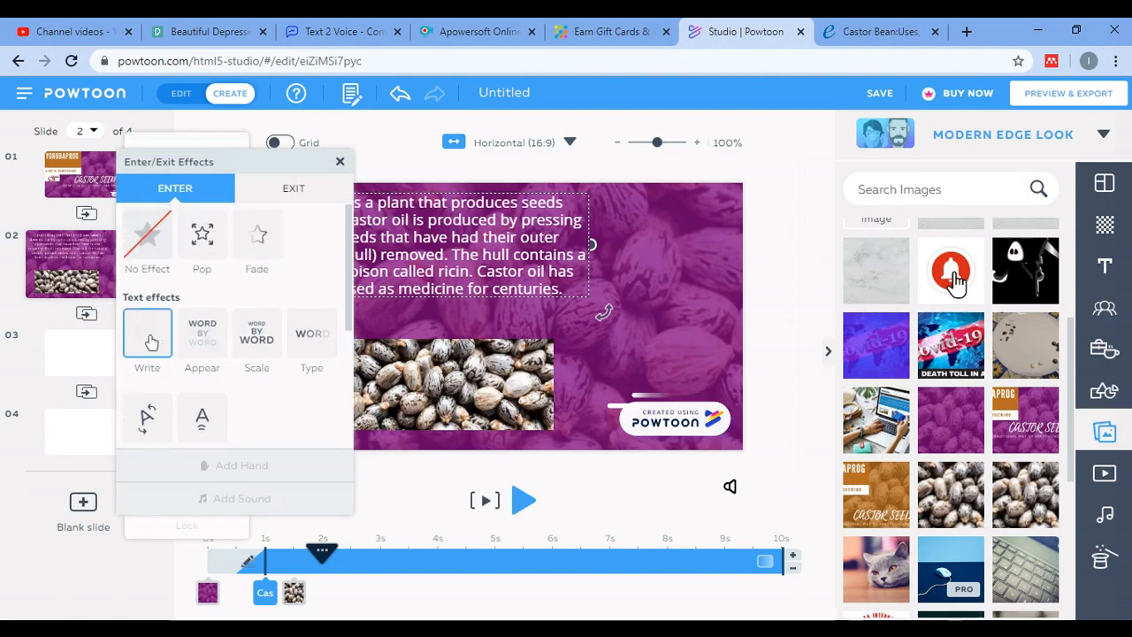
{"action": "left_click", "coordinate": [649, 364]}
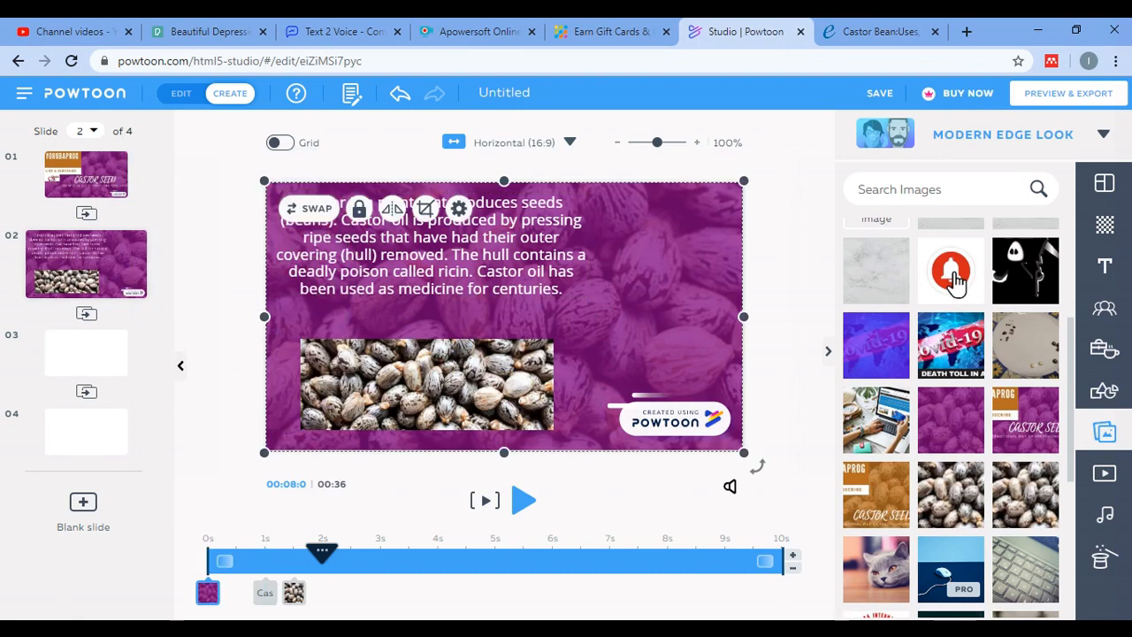
{"action": "left_click", "coordinate": [484, 502]}
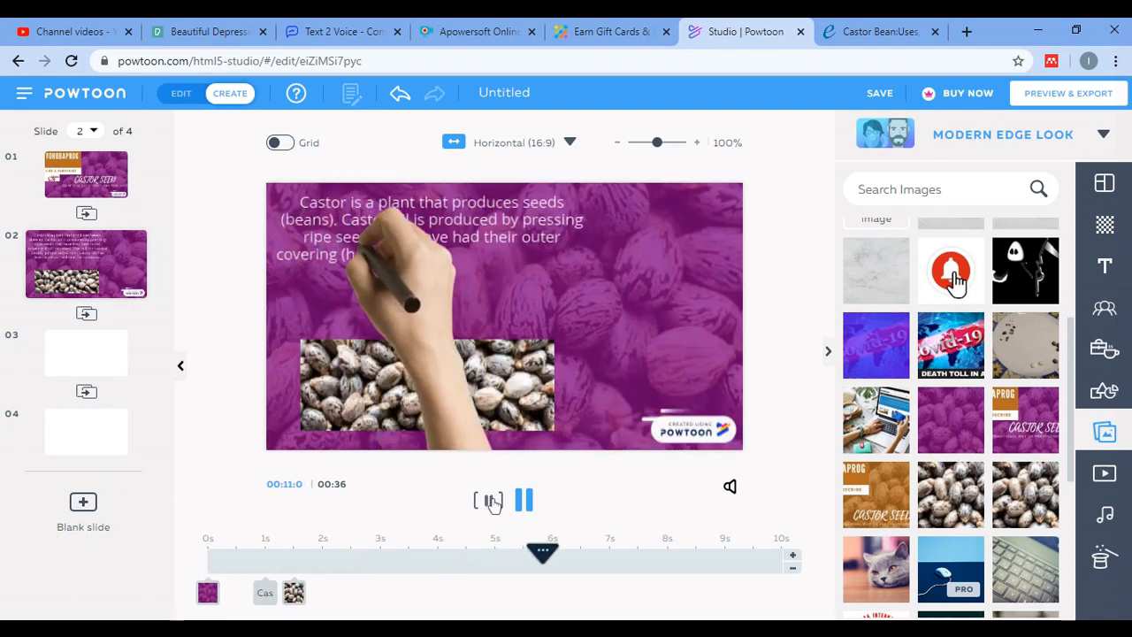
{"action": "left_click", "coordinate": [524, 501]}
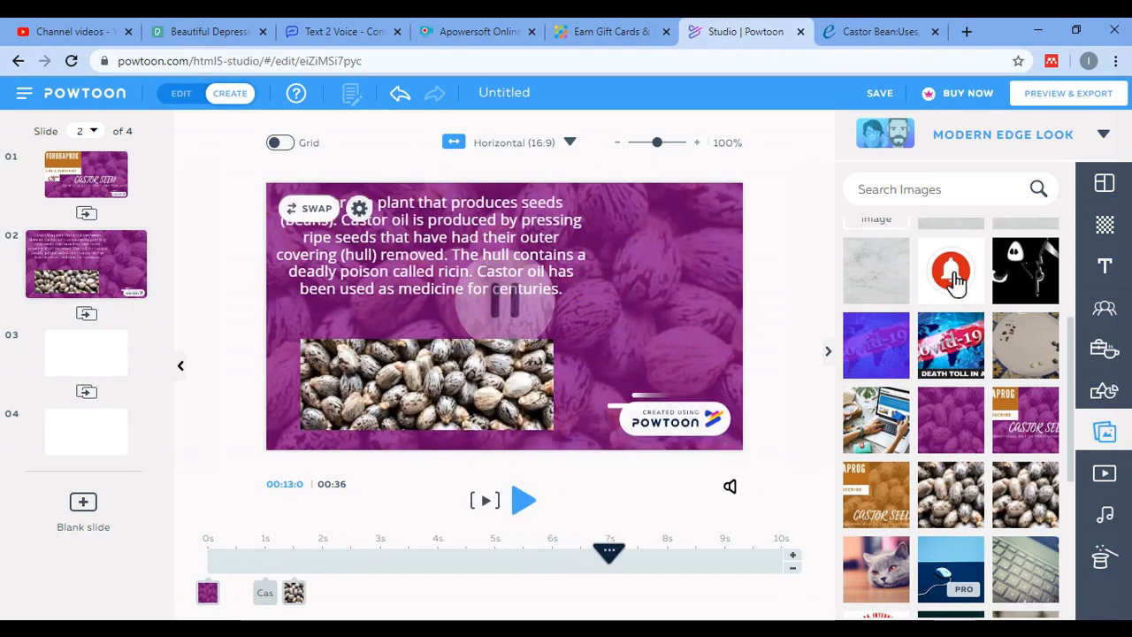
- Add an A to B motion to the seed photo, ending off the slide's upper-left corner and starting just below the paragraph
{"action": "left_click", "coordinate": [440, 395]}
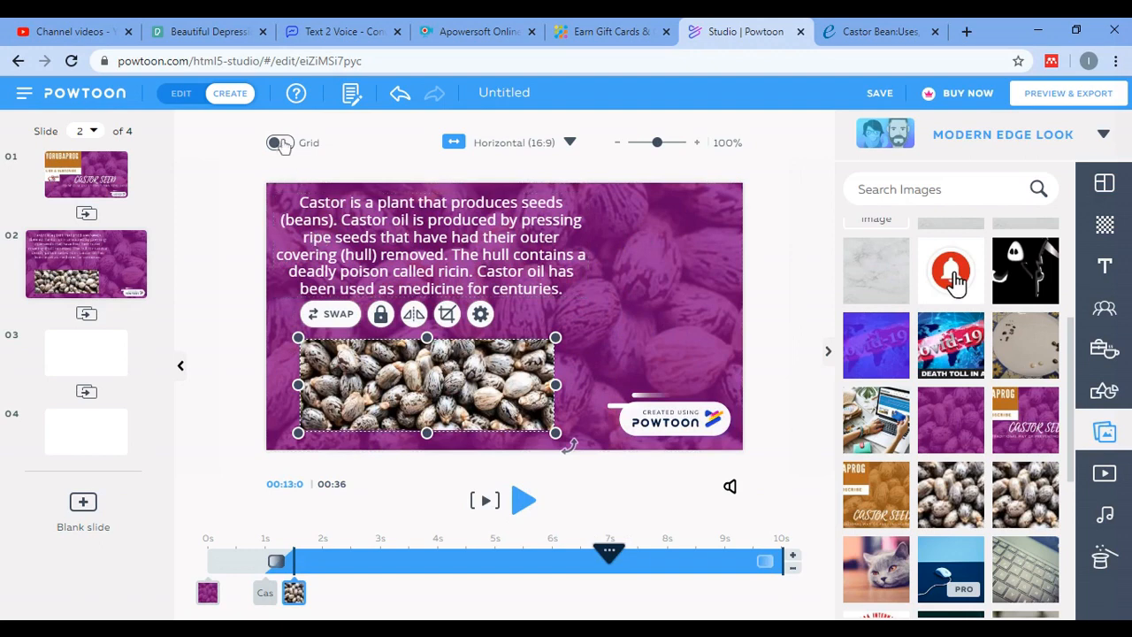
{"action": "left_click", "coordinate": [481, 314]}
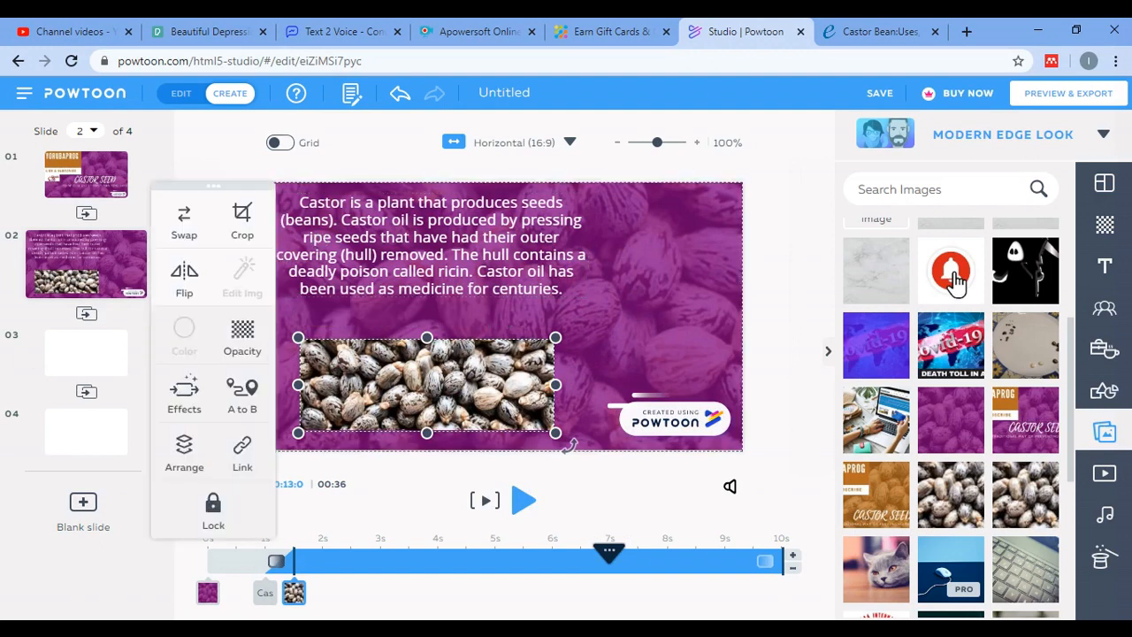
{"action": "left_click", "coordinate": [242, 395]}
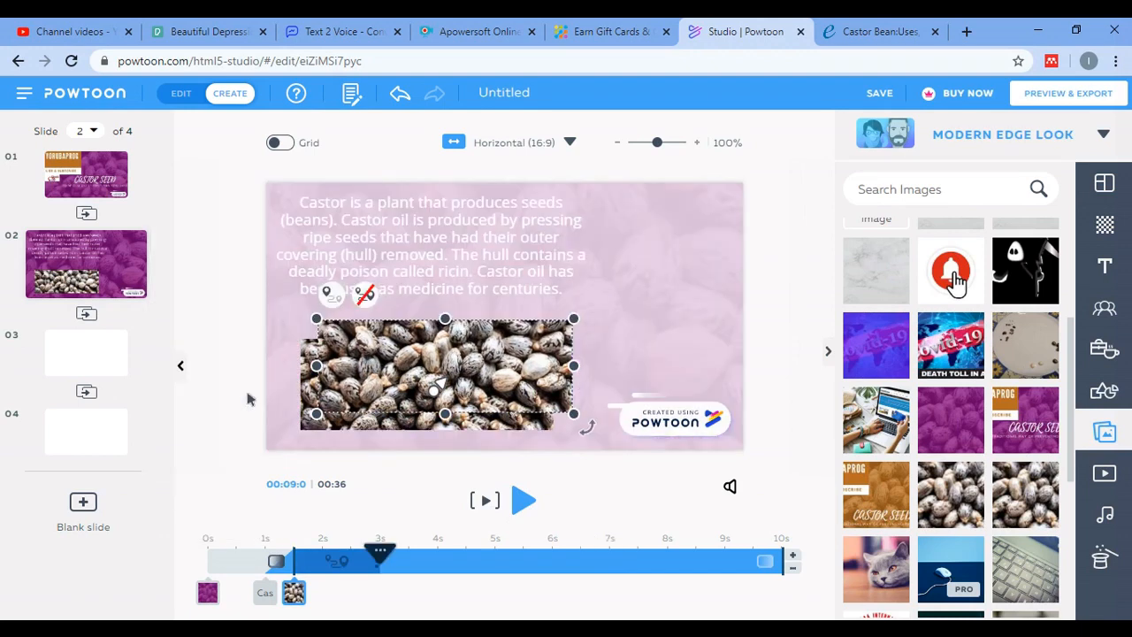
{"action": "left_click_drag", "start_coordinate": [450, 384], "coordinate": [152, 177]}
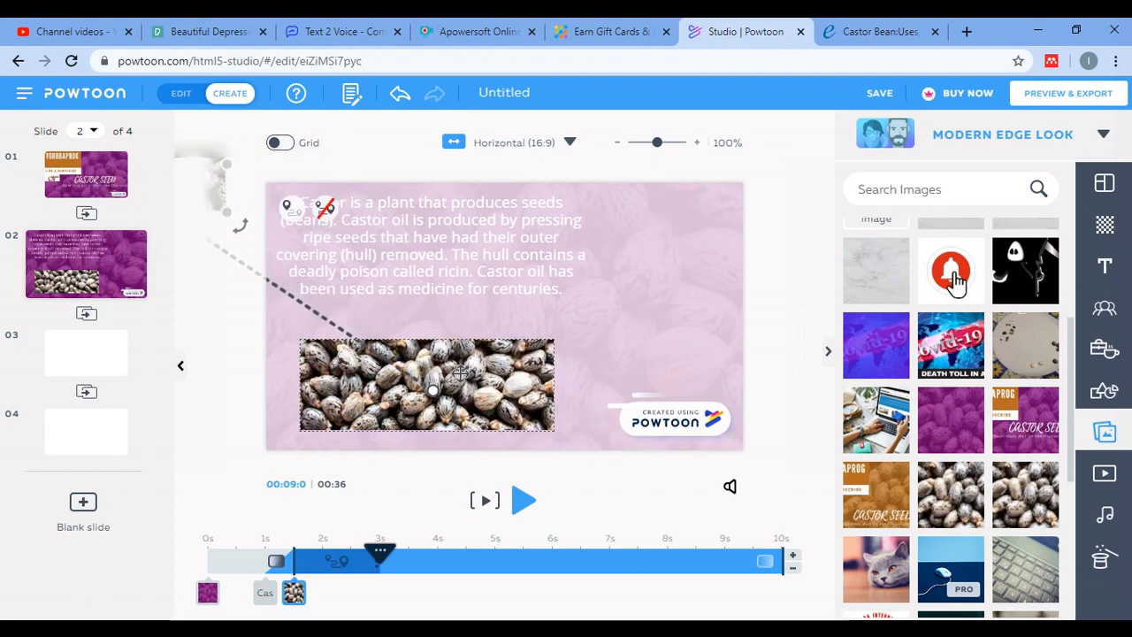
{"action": "left_click", "coordinate": [515, 375]}
{"action": "left_click_drag", "start_coordinate": [472, 376], "coordinate": [514, 340]}
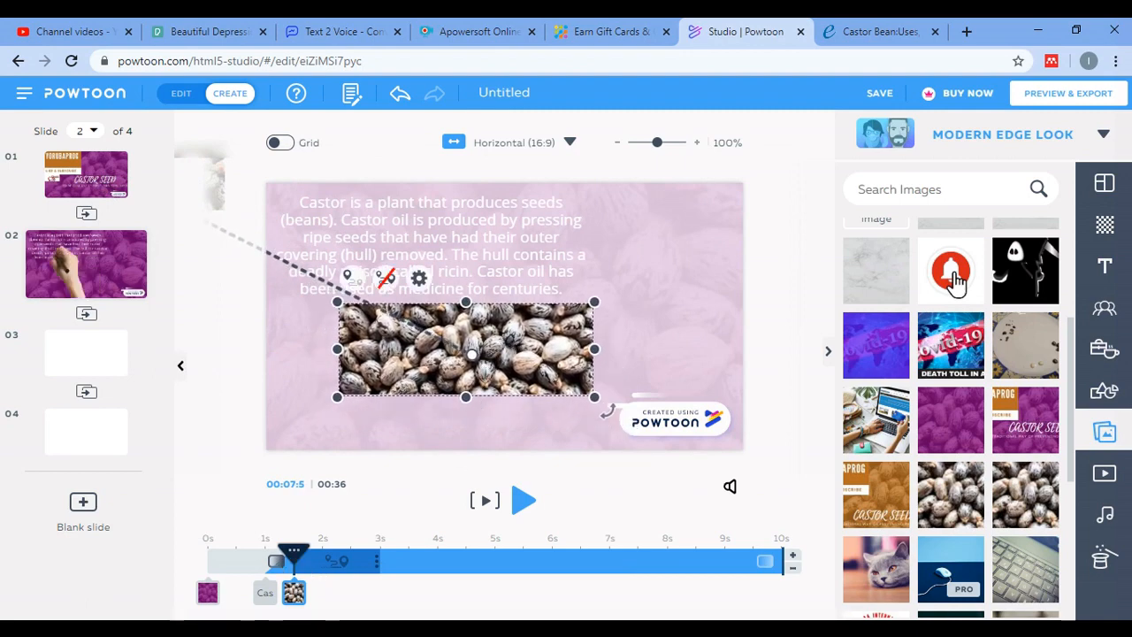
- Delay the seed photo's entrance on slide 2's timeline to 8 s
{"action": "left_click_drag", "start_coordinate": [286, 557], "coordinate": [208, 553]}
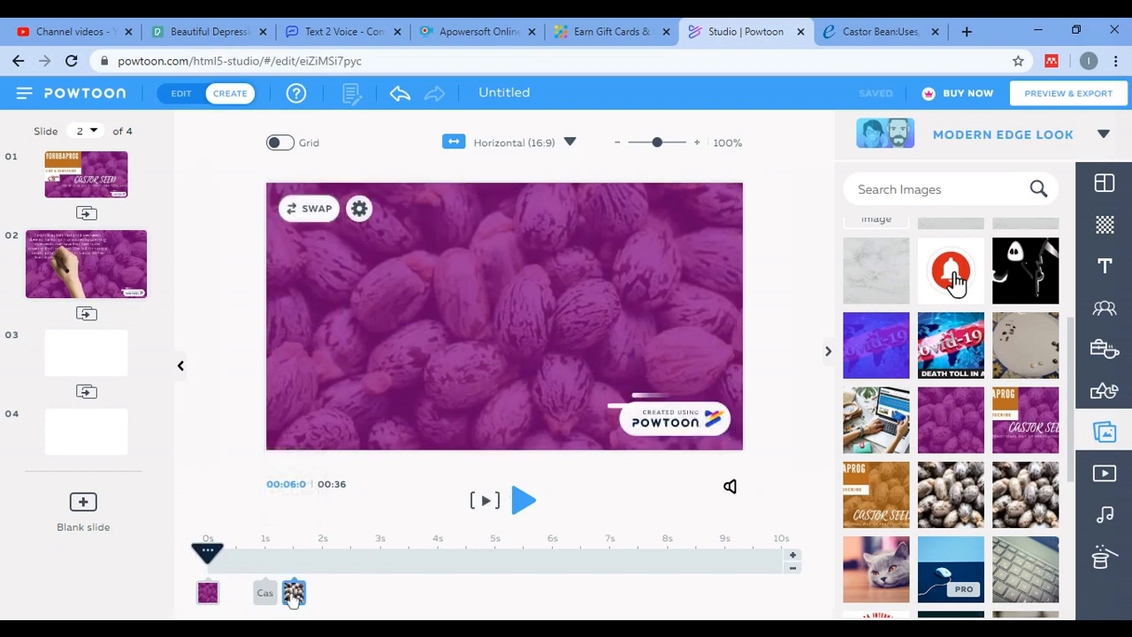
{"action": "left_click_drag", "start_coordinate": [293, 593], "coordinate": [662, 589]}
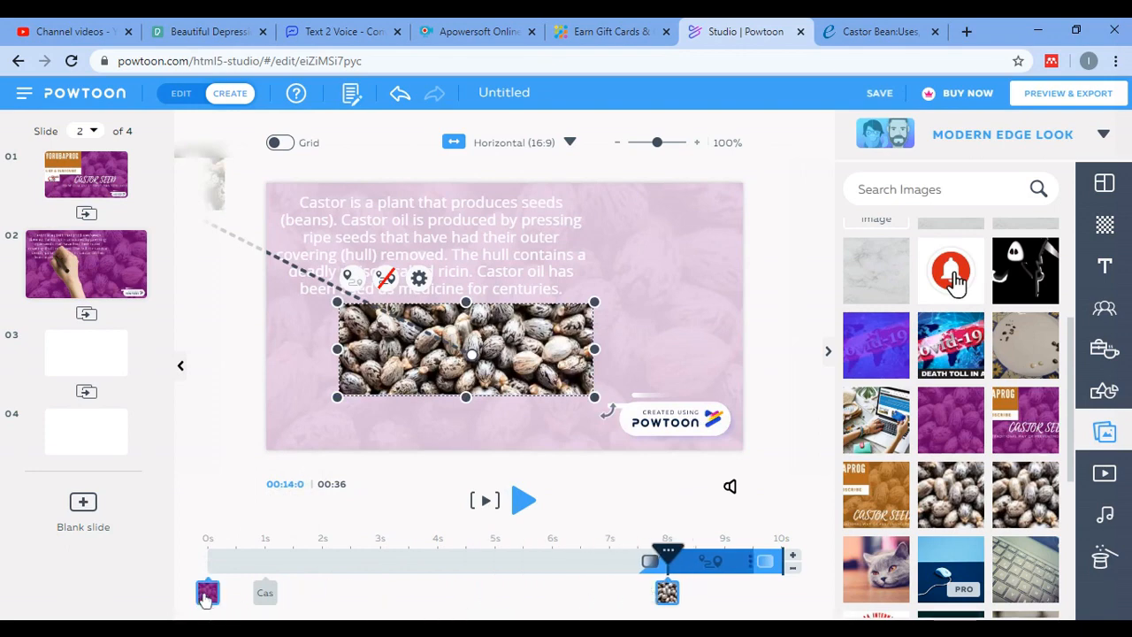
{"action": "mouse_move", "coordinate": [206, 594]}
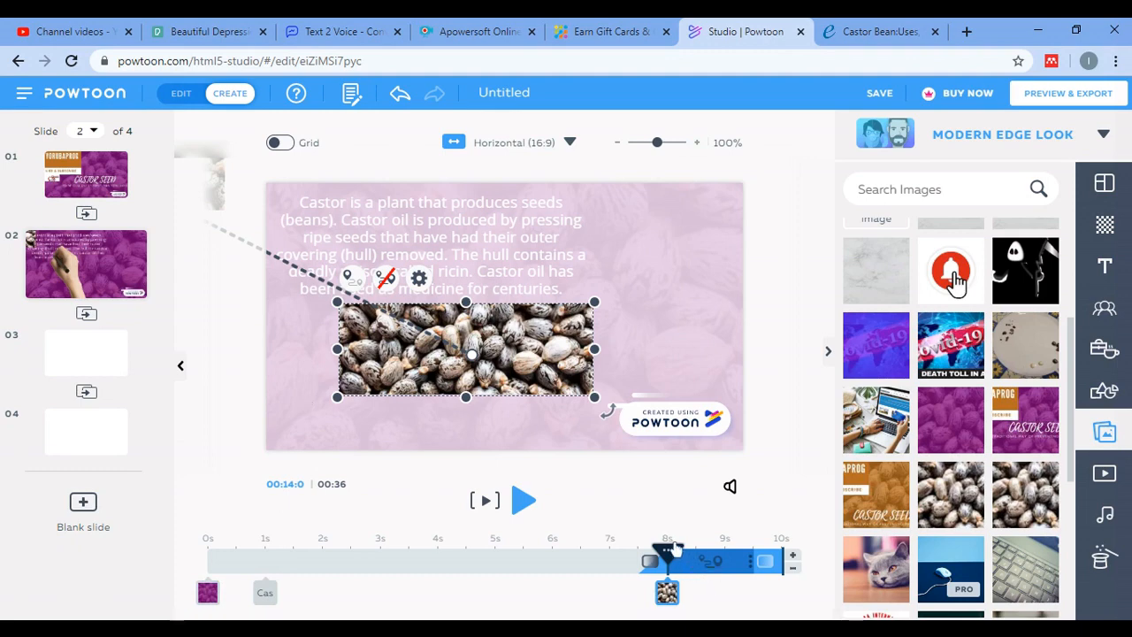
{"action": "mouse_move", "coordinate": [672, 604]}
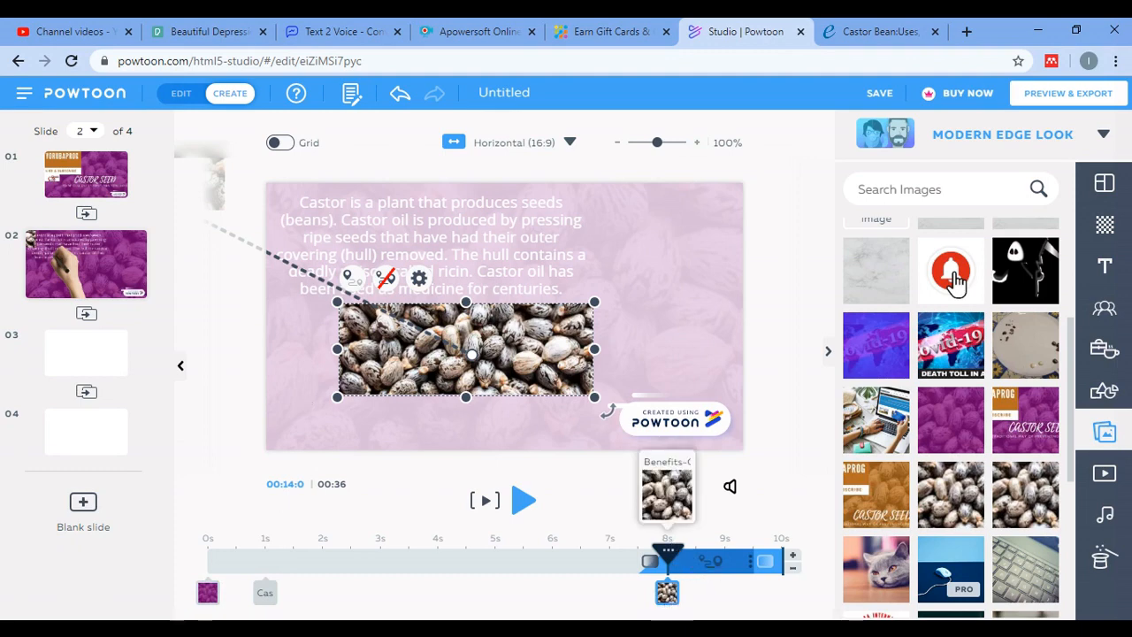
- Preview slide 2 to check the timing of the handwritten text and the seed photo
{"action": "left_click", "coordinate": [485, 501]}
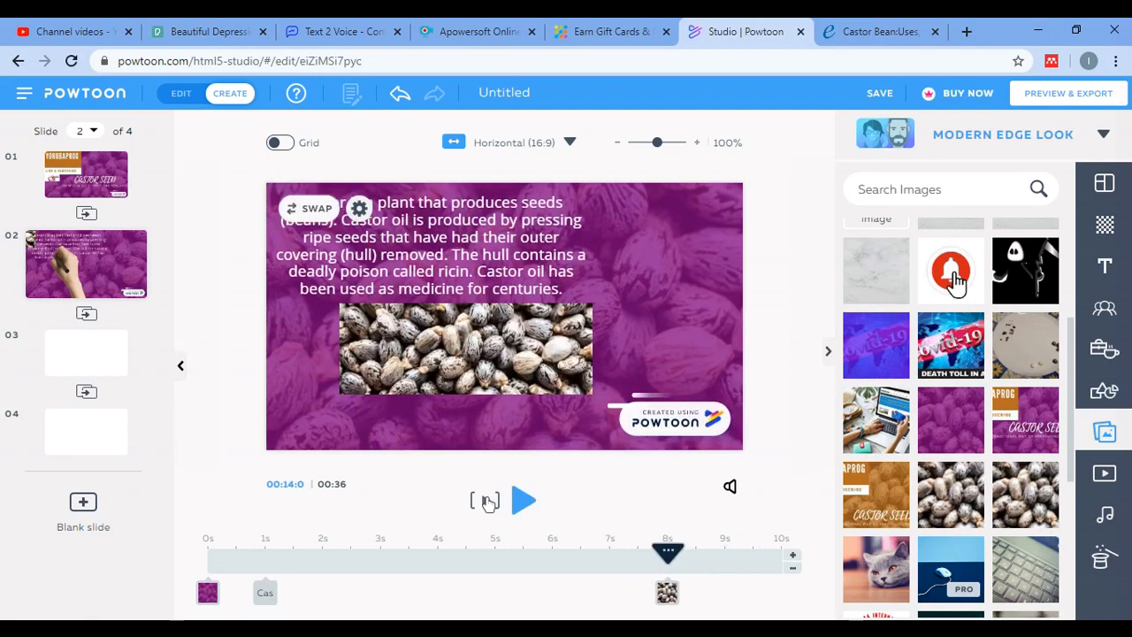
{"action": "left_click", "coordinate": [489, 501]}
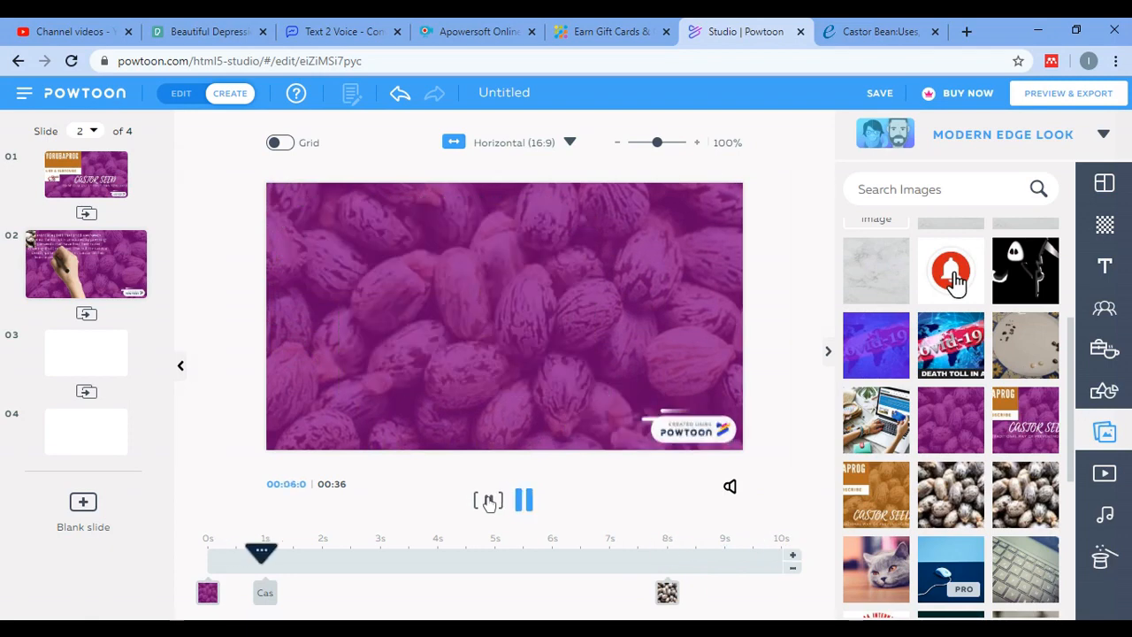
{"action": "key", "text": "space"}
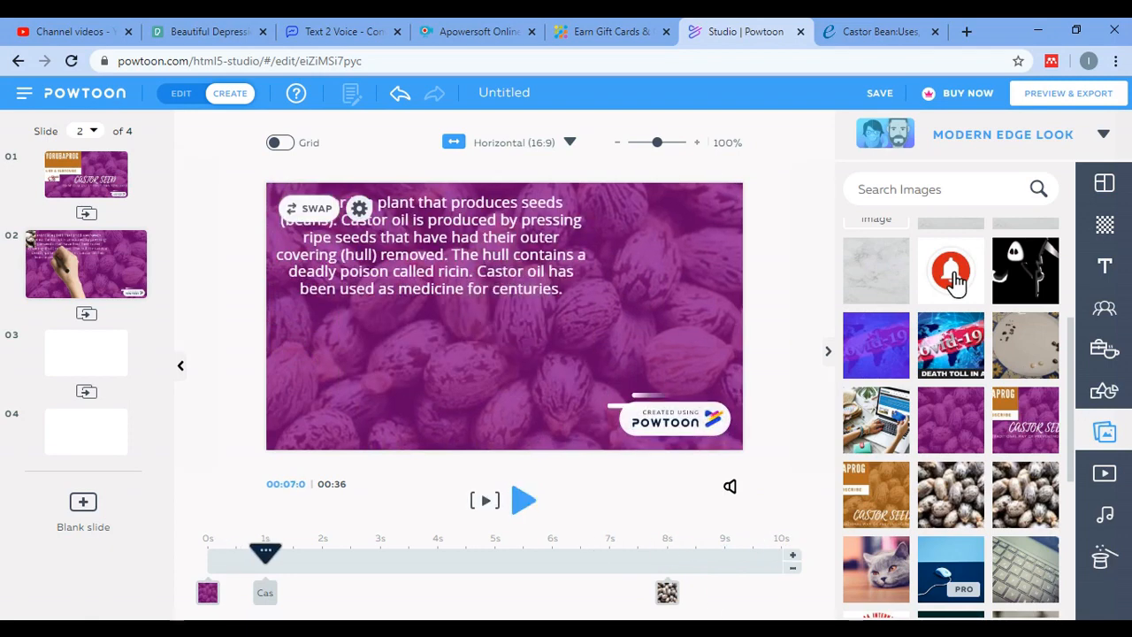